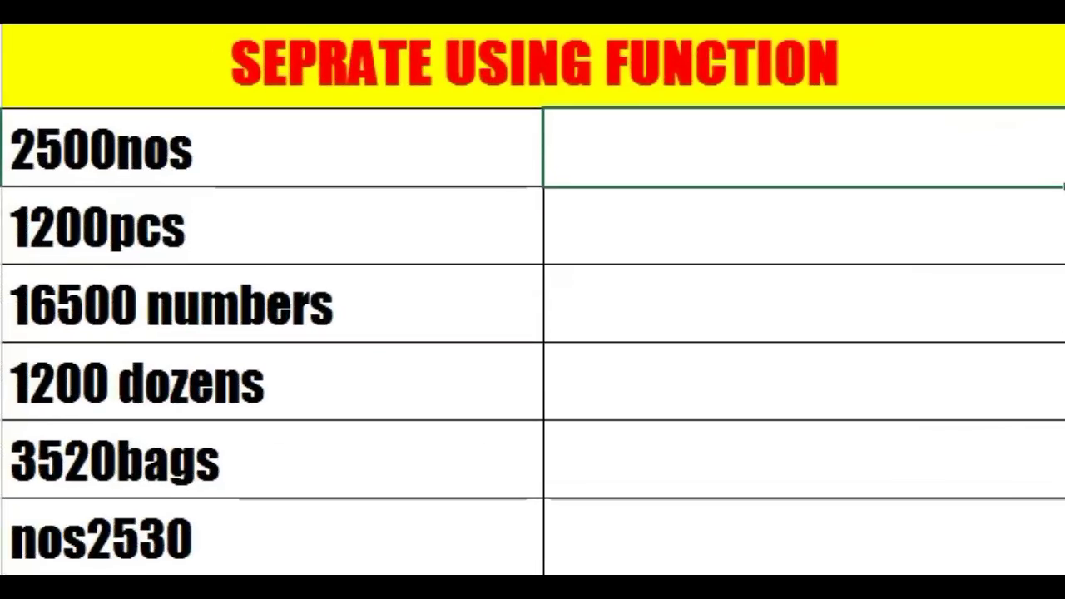
Step: Enter =GETNUMBERS(A2) in B2 so it returns 2500 from 2500nos
double_click(862, 151)
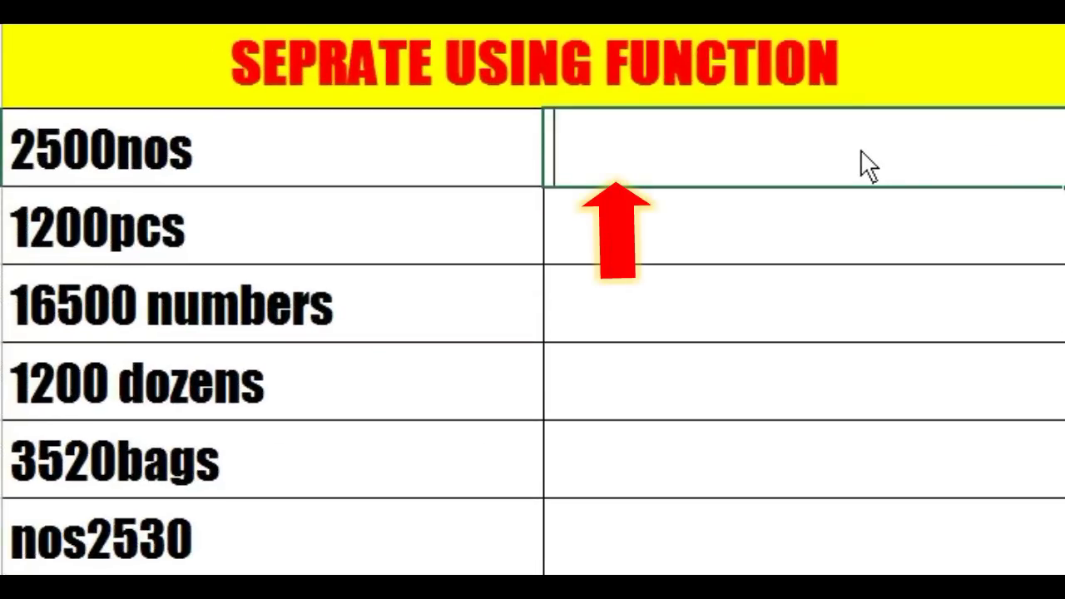
type("=G")
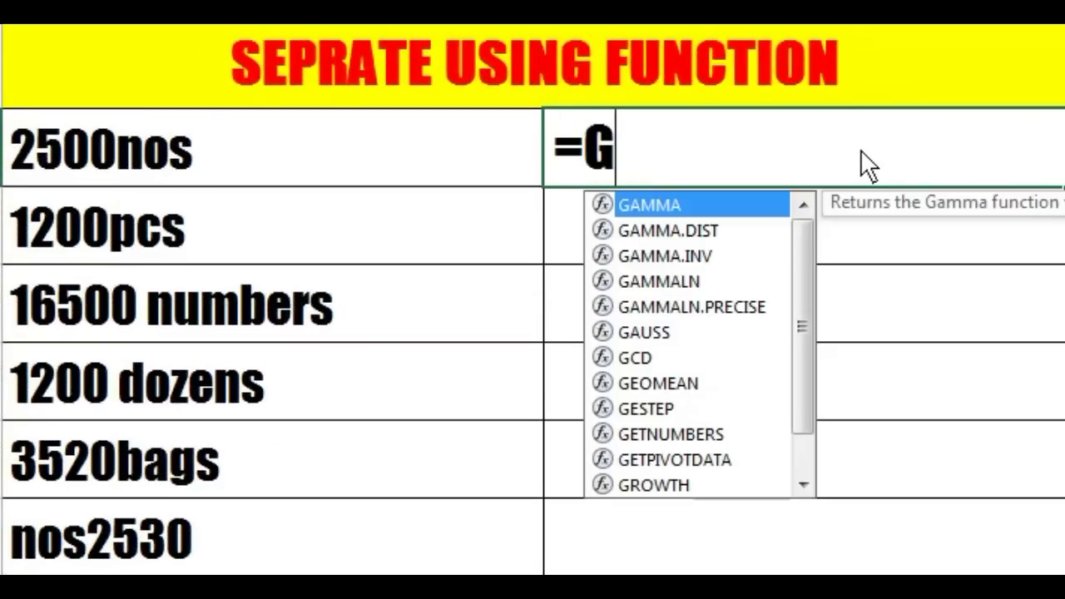
type("ET")
key("Tab")
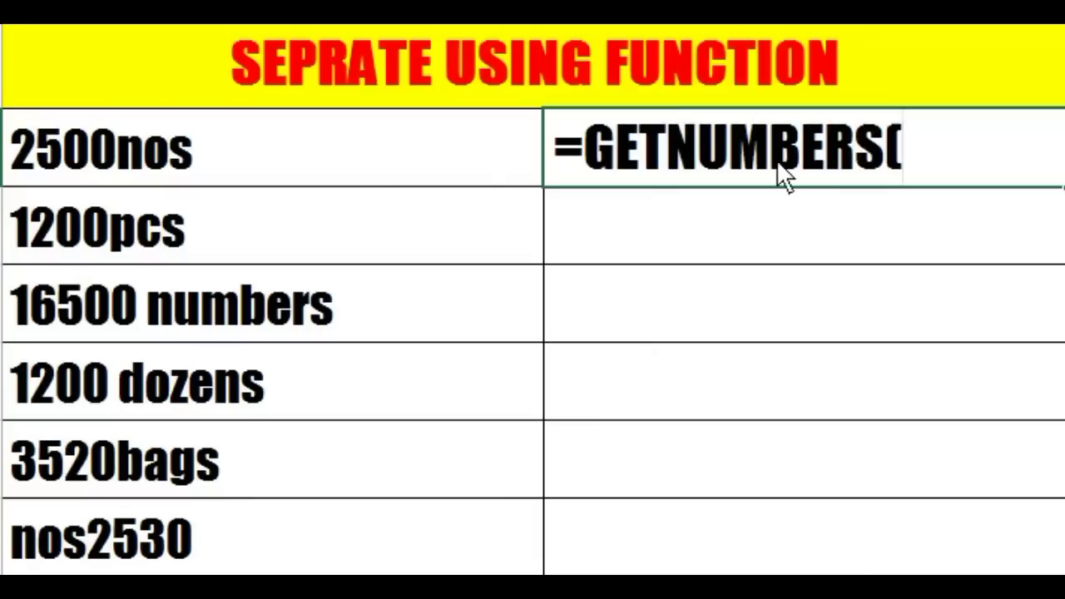
left_click(302, 167)
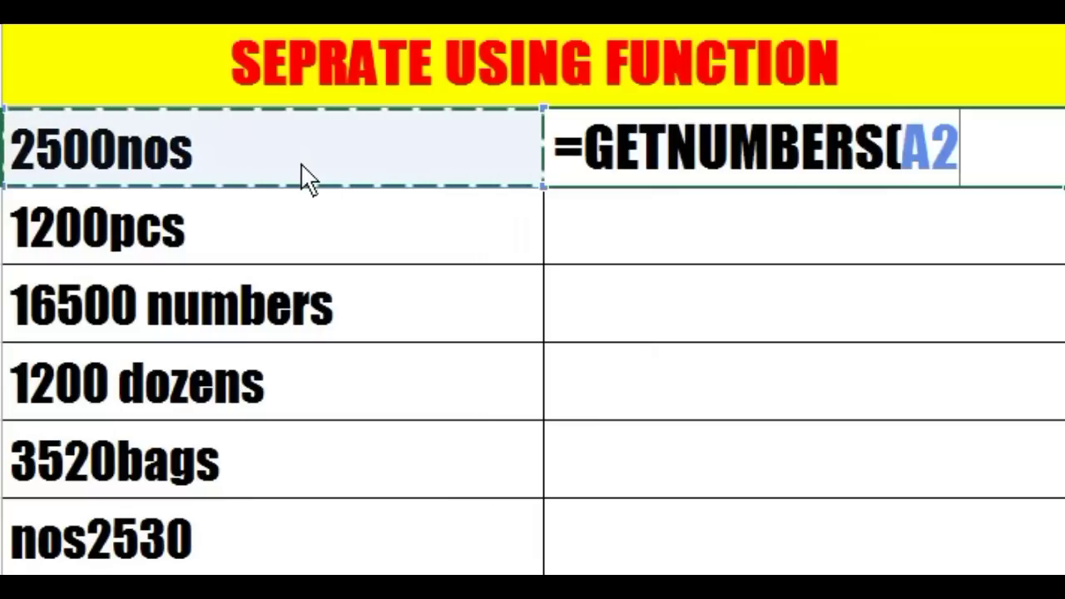
type(")")
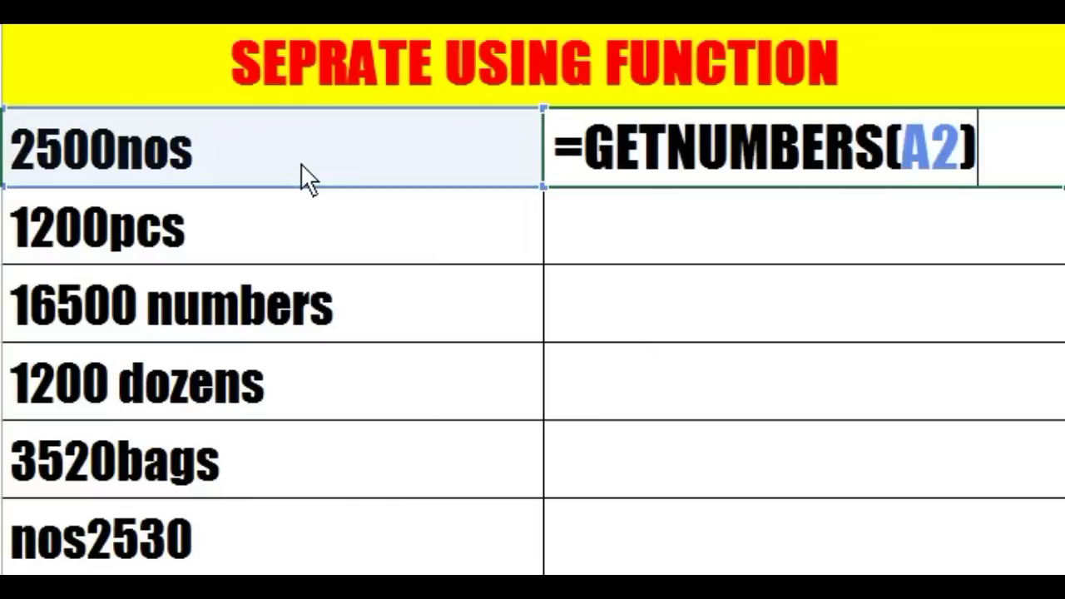
key("Return")
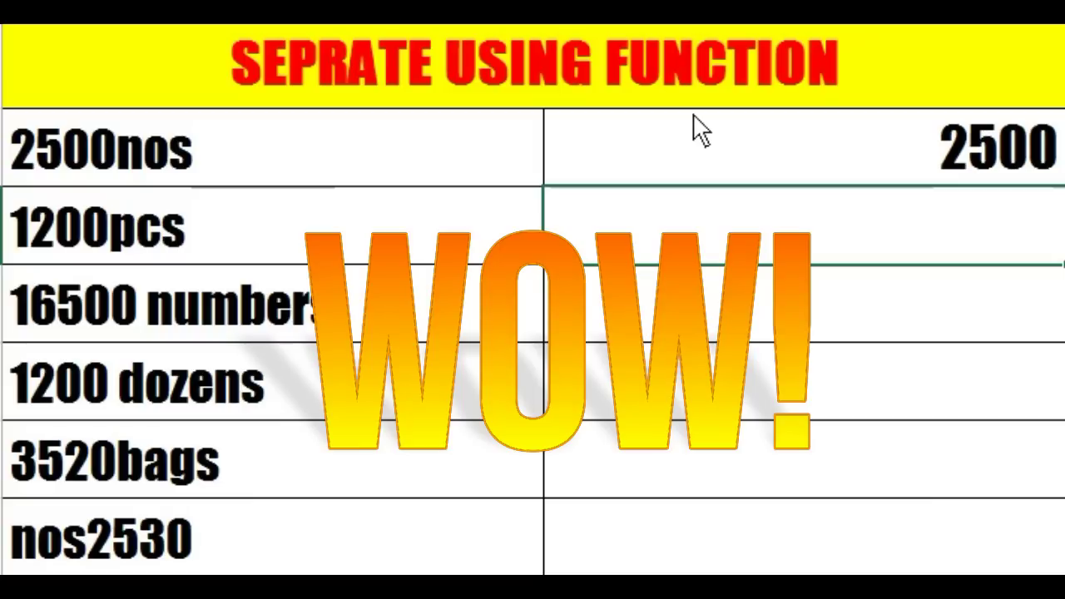
left_click(741, 152)
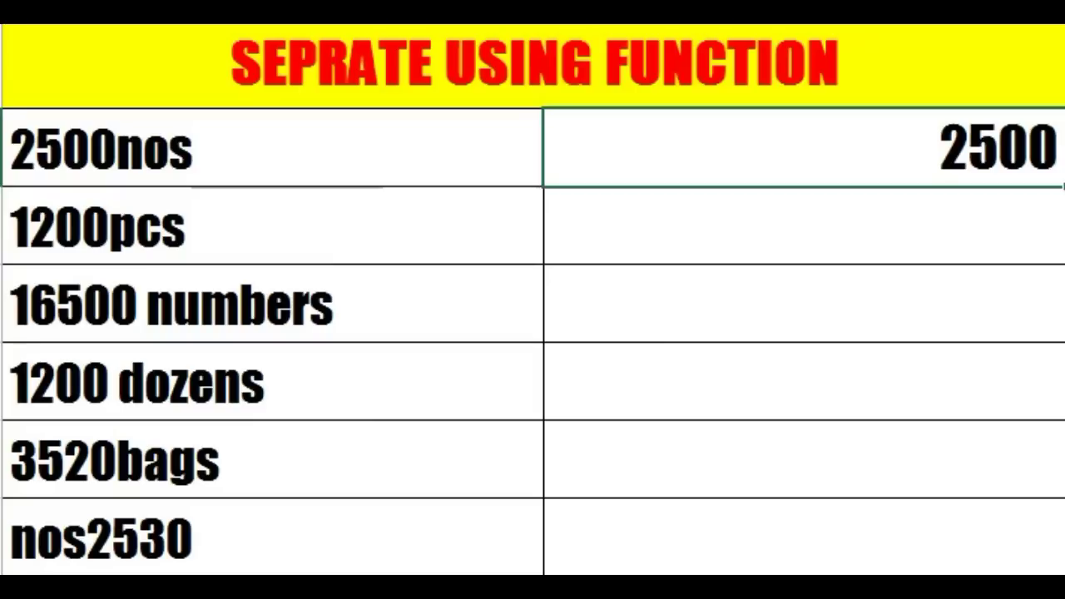
Step: Fill the GETNUMBERS formula down B2:B7 and compare each result with its text entry
key("shift+Down")
key("shift+Down")
key("shift+Down")
key("ctrl+e")
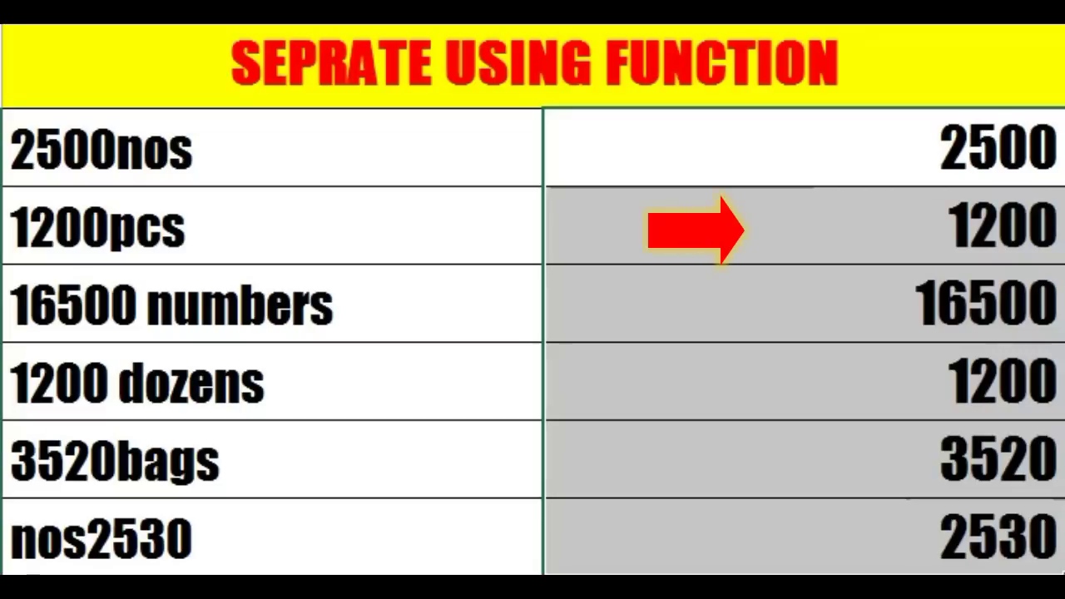
left_click(329, 304)
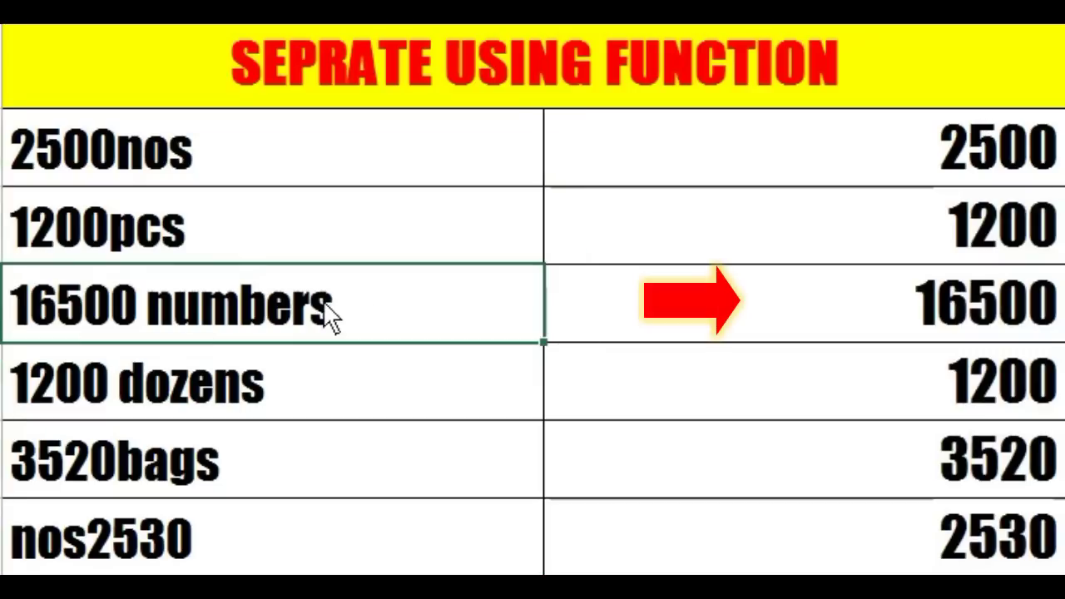
left_click(204, 250)
left_click(230, 407)
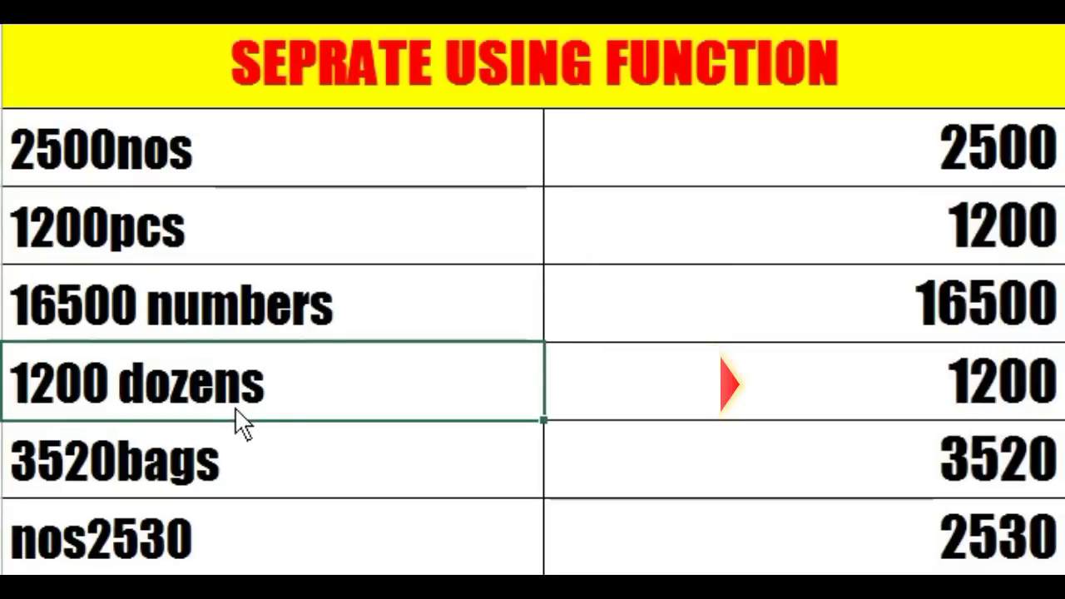
left_click(102, 540)
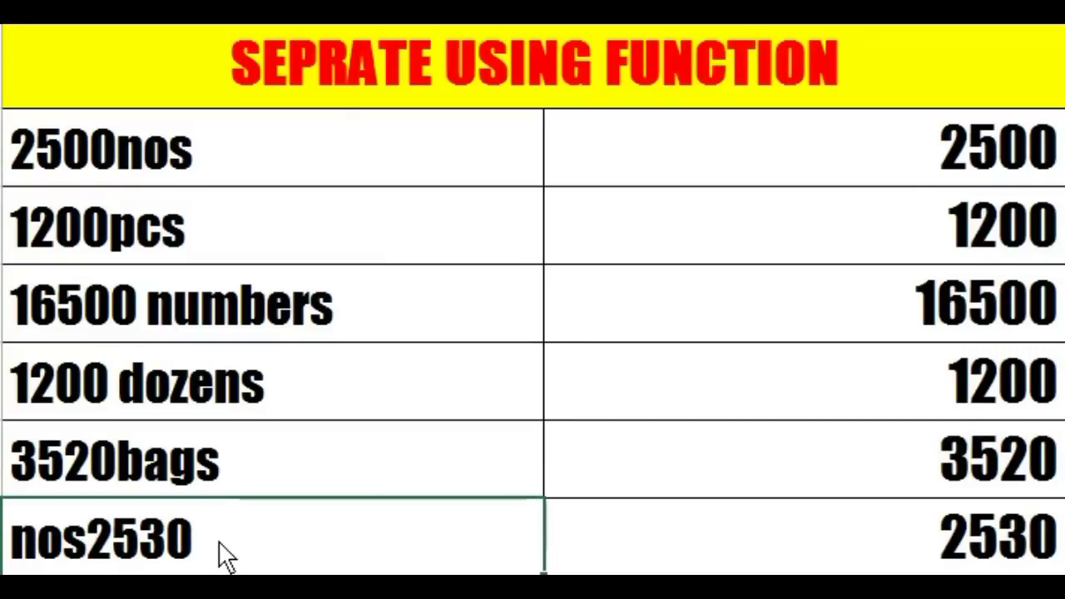
left_click(727, 556)
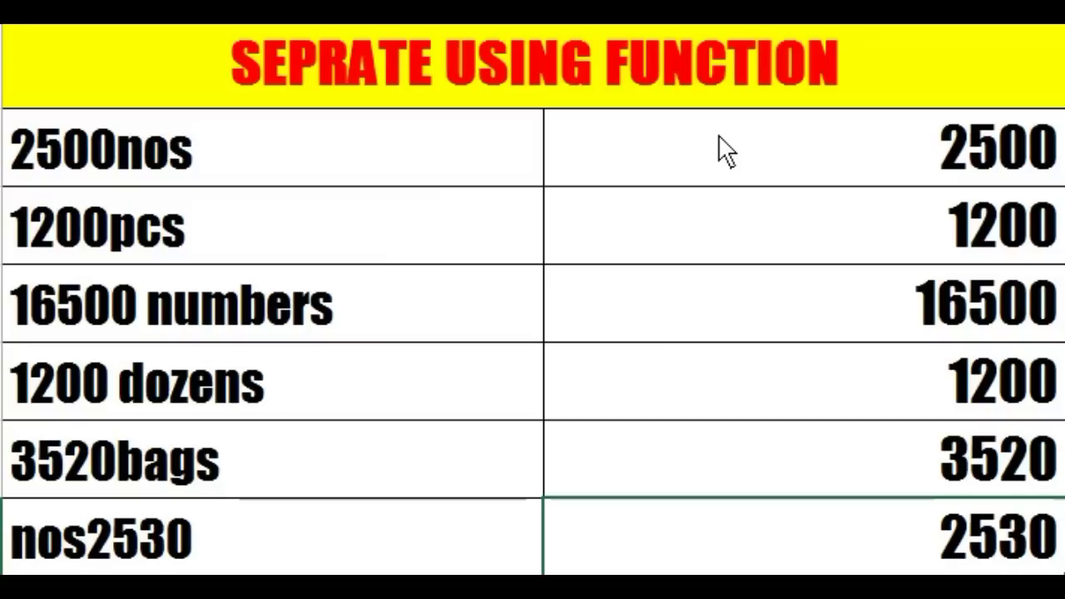
double_click(775, 134)
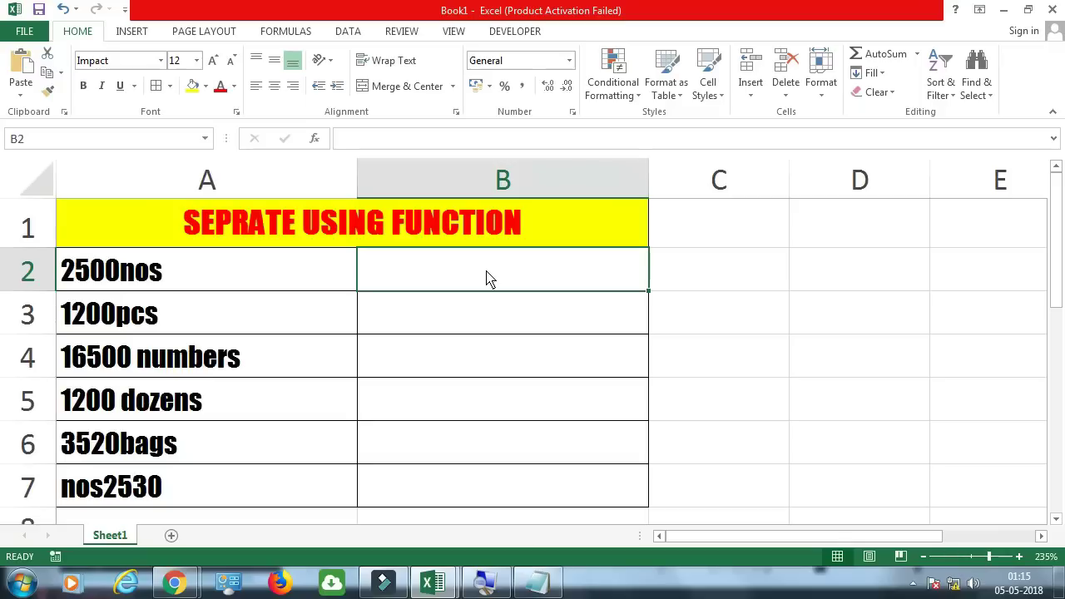
Step: In the VBA editor, insert a new module and type FUNCTION GETNUMBERS(ALLC AS RANGE)
key("alt+F11")
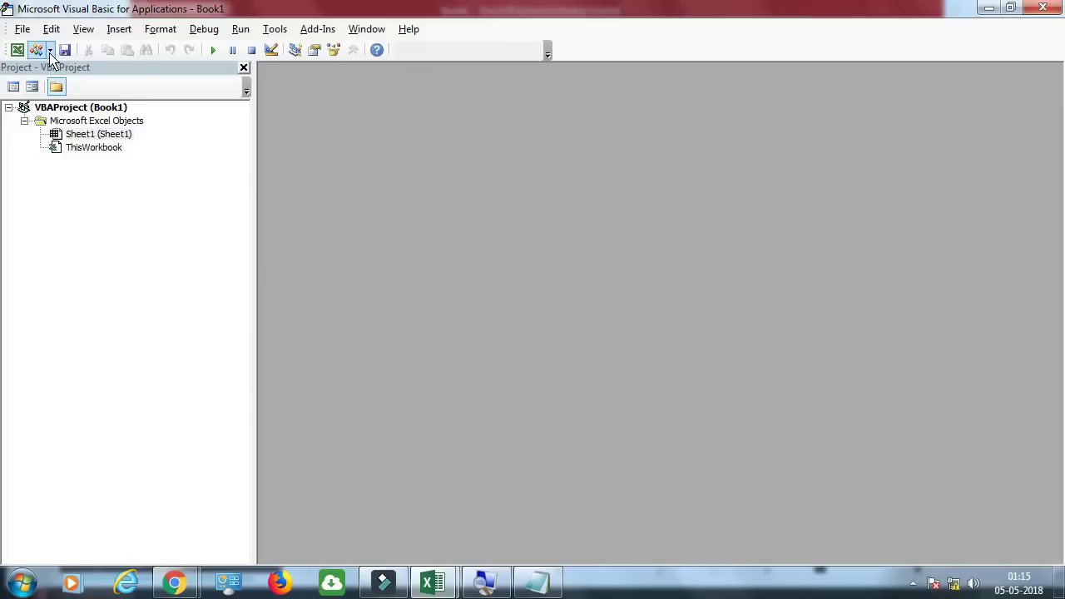
left_click(50, 50)
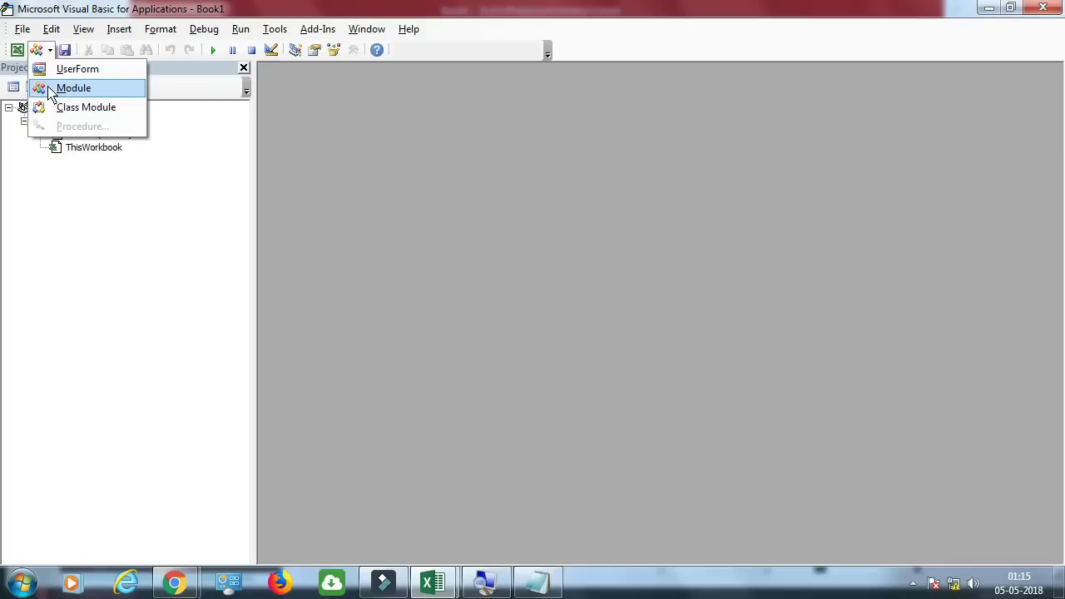
left_click(52, 90)
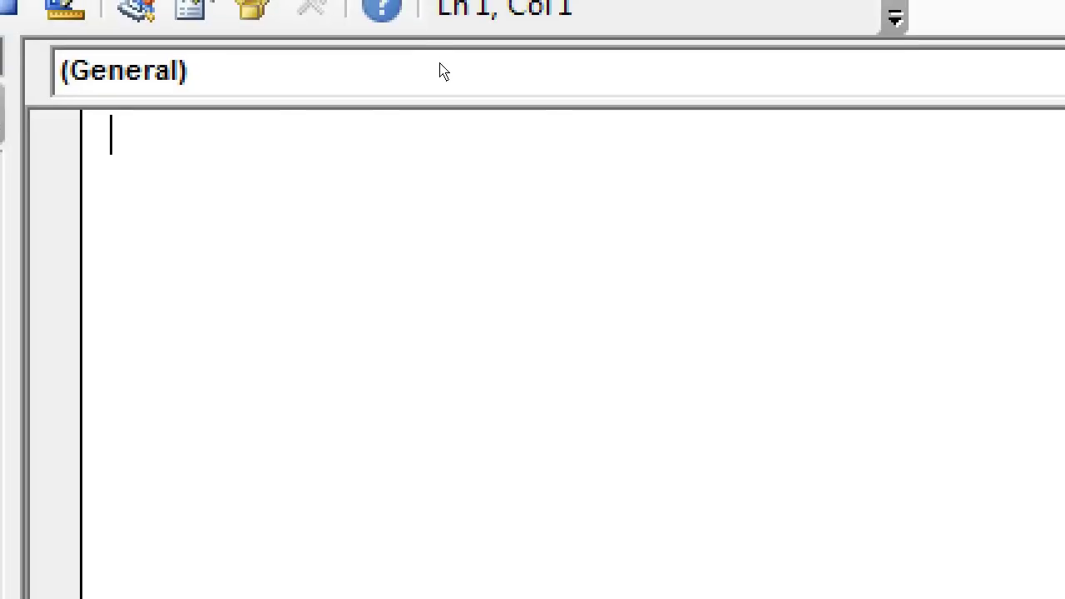
type("FUNCTION")
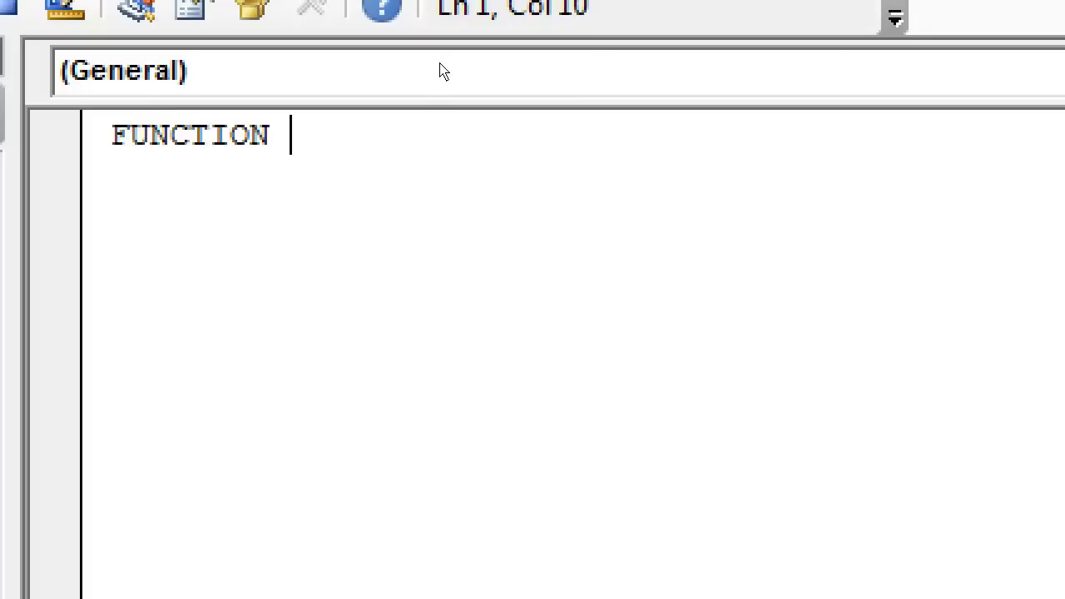
type(" GETNUM")
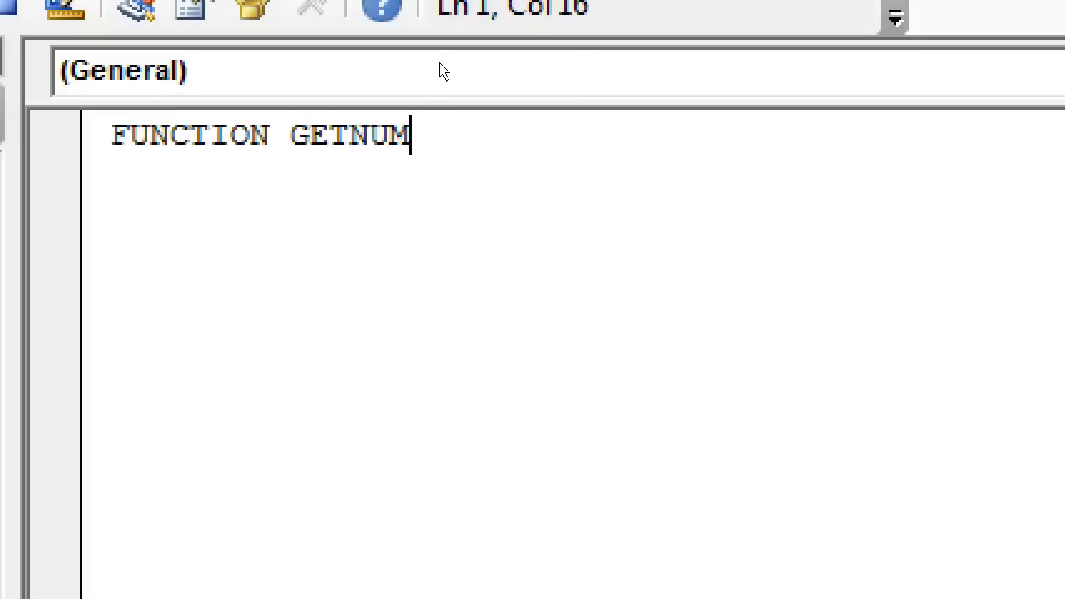
type("BER")
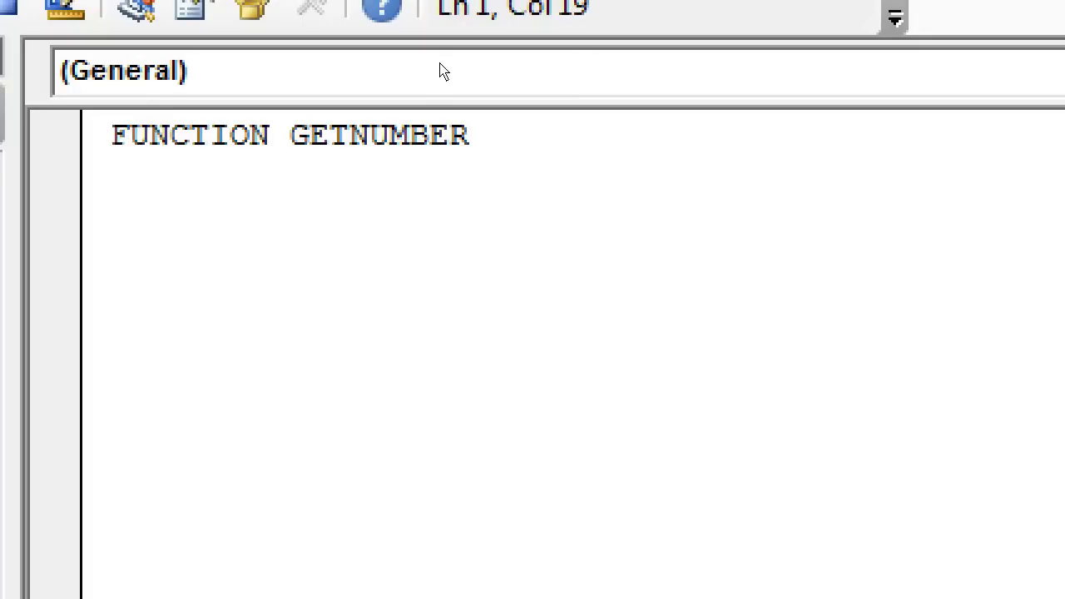
type("S(")
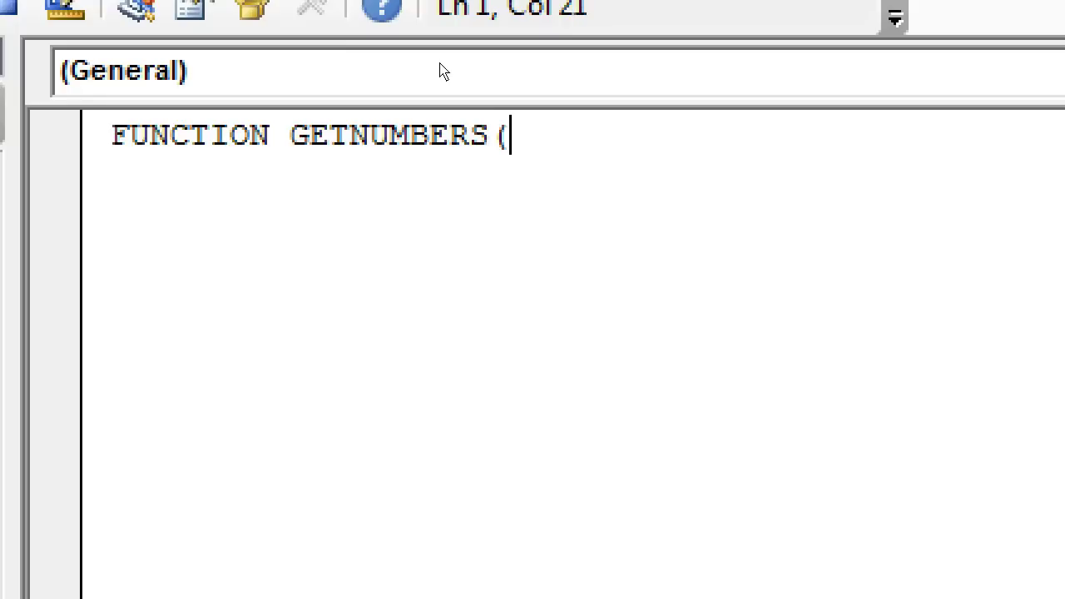
type("ALLC")
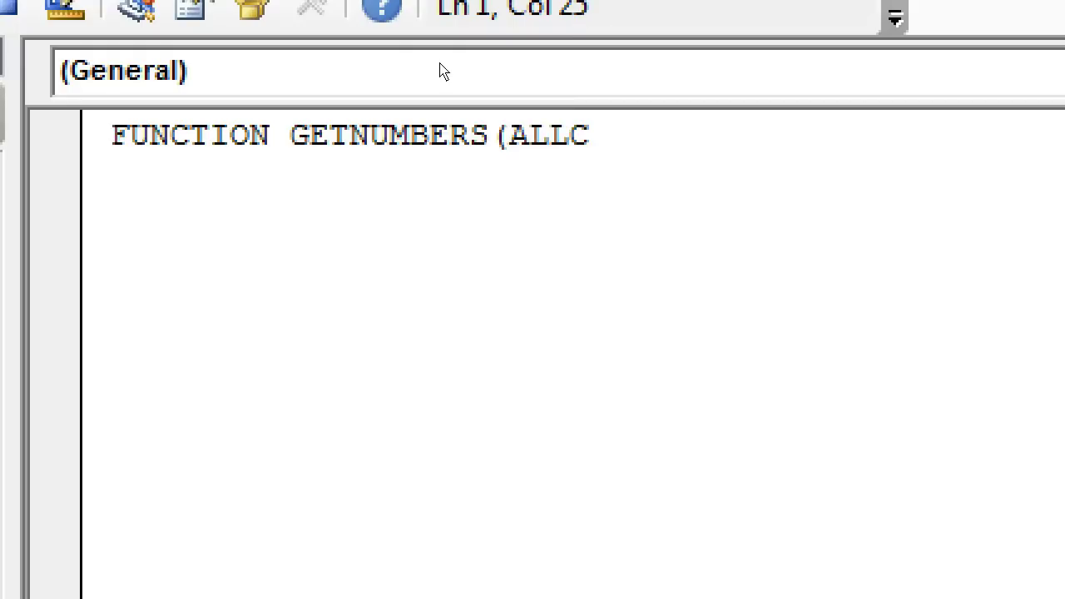
type(" AS RAN")
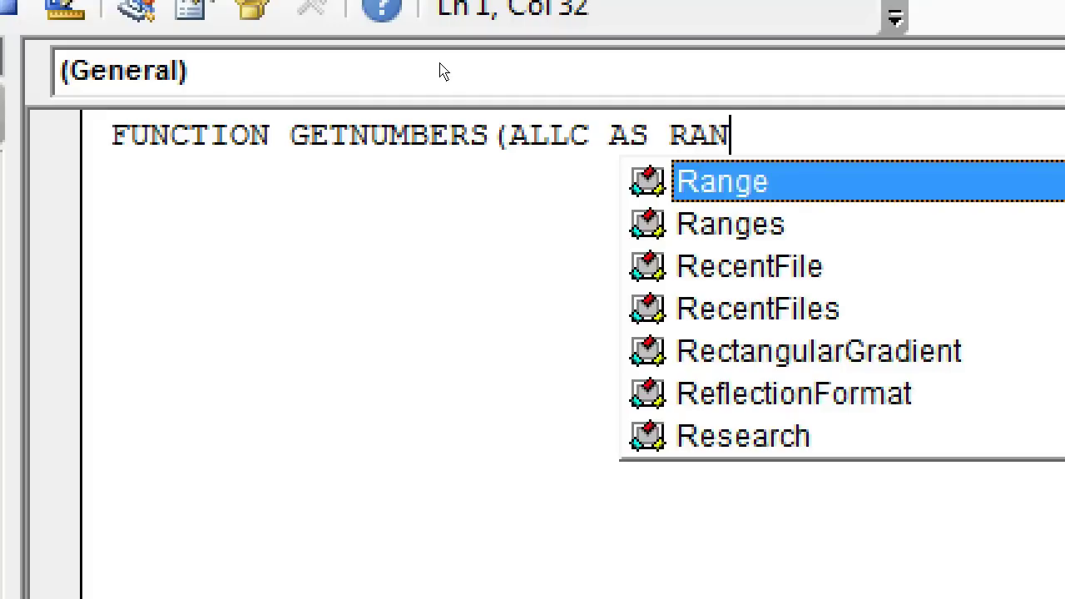
type("GE)")
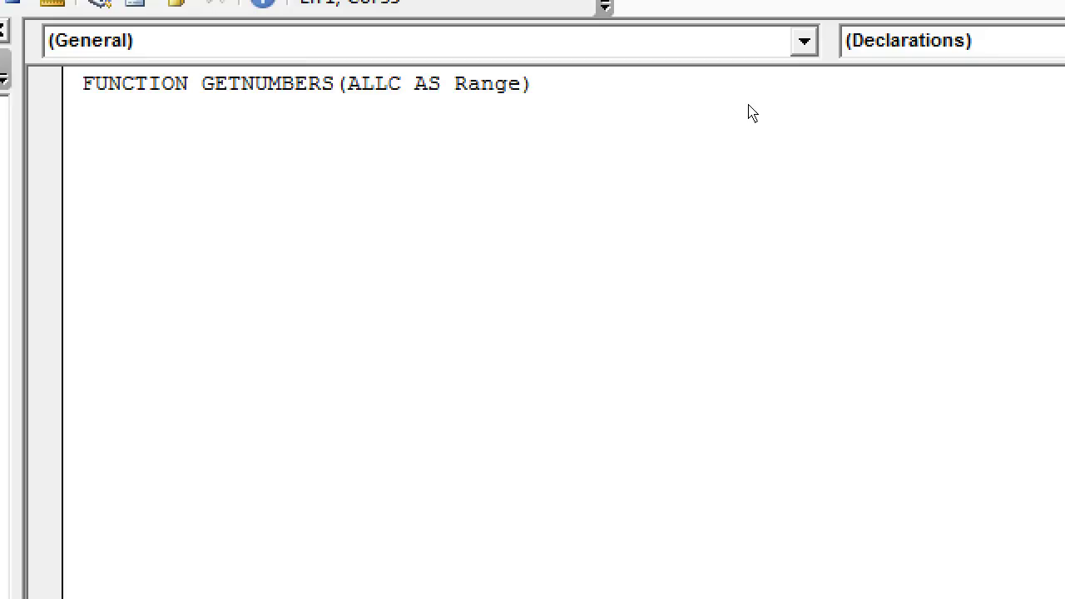
Step: Open blank lines in the function body and declare Dim I As Integer
key("Return")
key("Return")
key("Return")
key("Return")
key("Return")
key("Up")
key("Up")
key("Up")
key("Up")
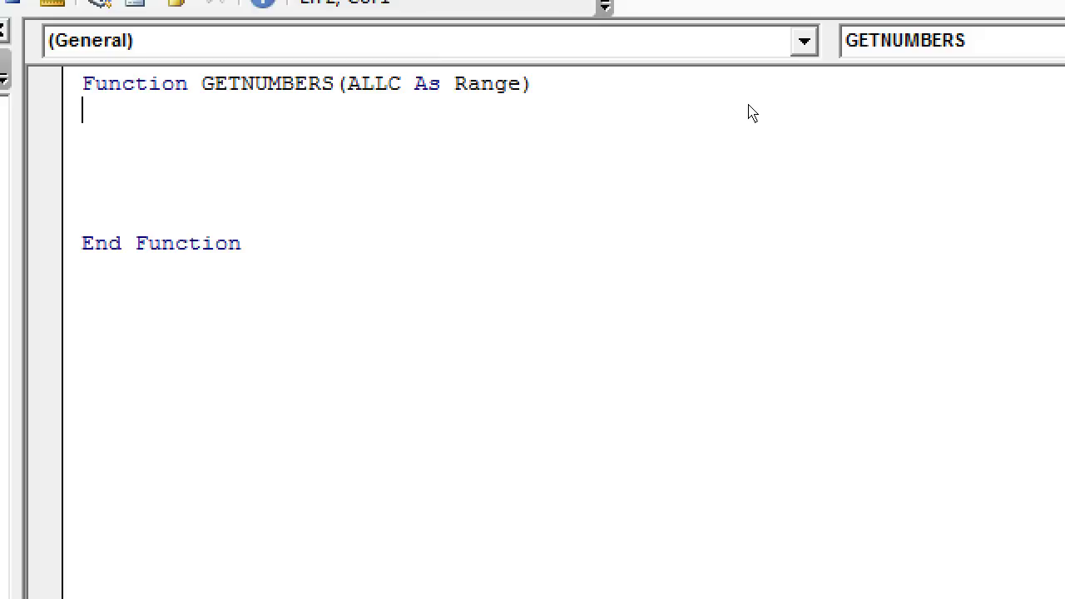
key("Return")
key("Return")
key("Up")
key("Up")
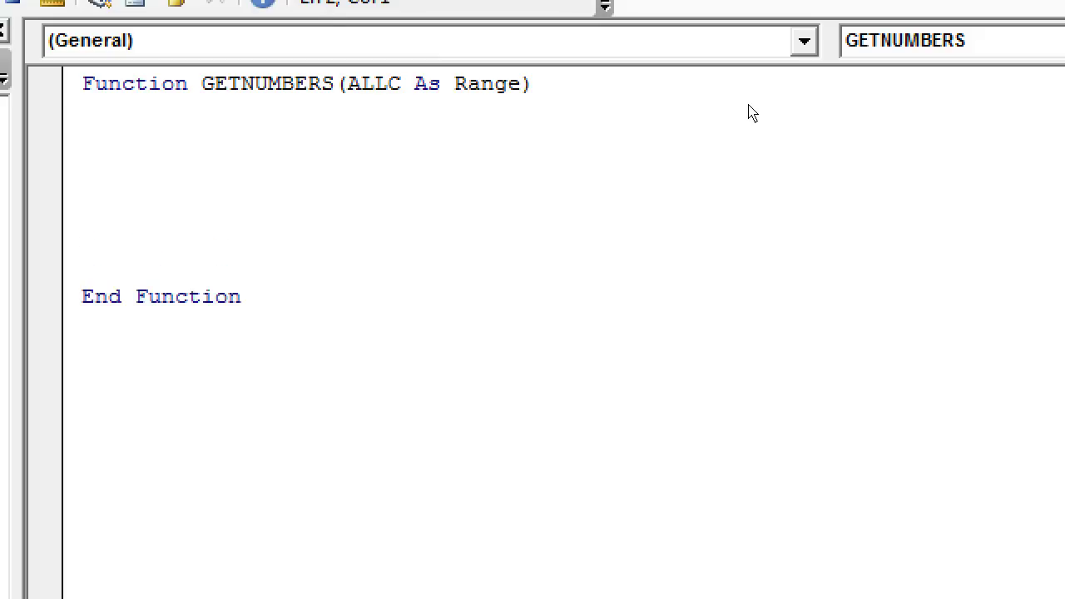
key("Return")
type("DIN")
key("BackSpace")
key("BackSpace")
type("M I AS ")
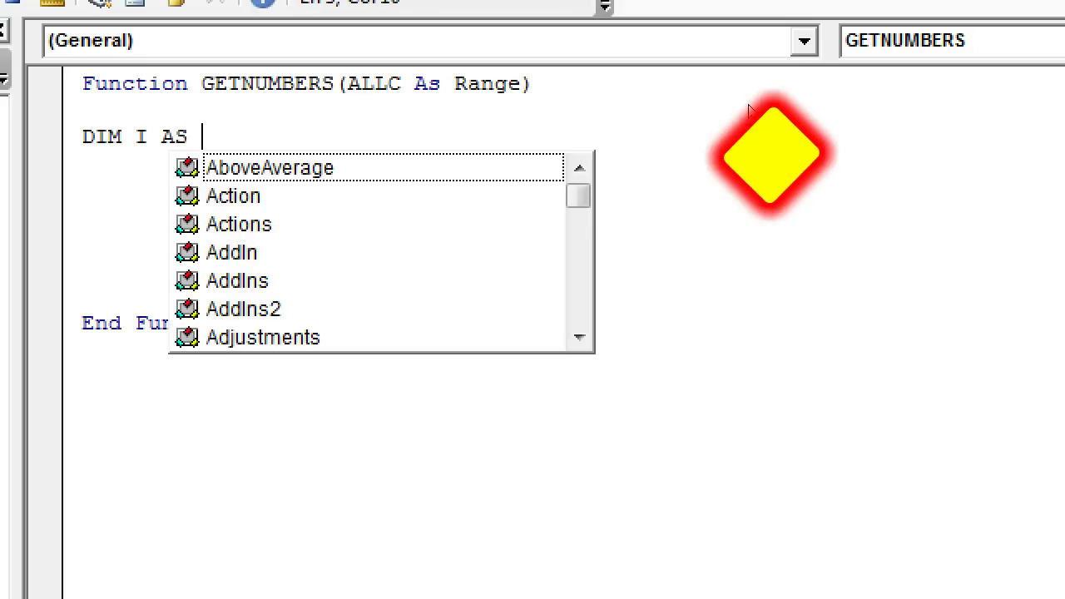
type("INT")
key("Return")
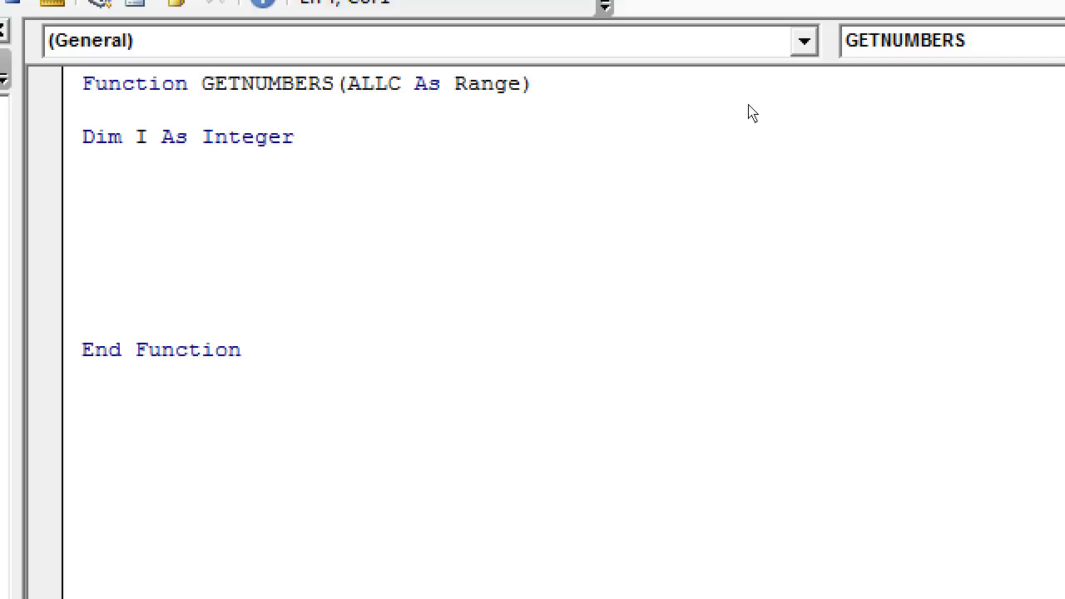
Step: Declare Dim NUMBER As Long and type the loop header FOR I = 1 TO LEN(ALLC)
type("DIM")
type(" NUMBER")
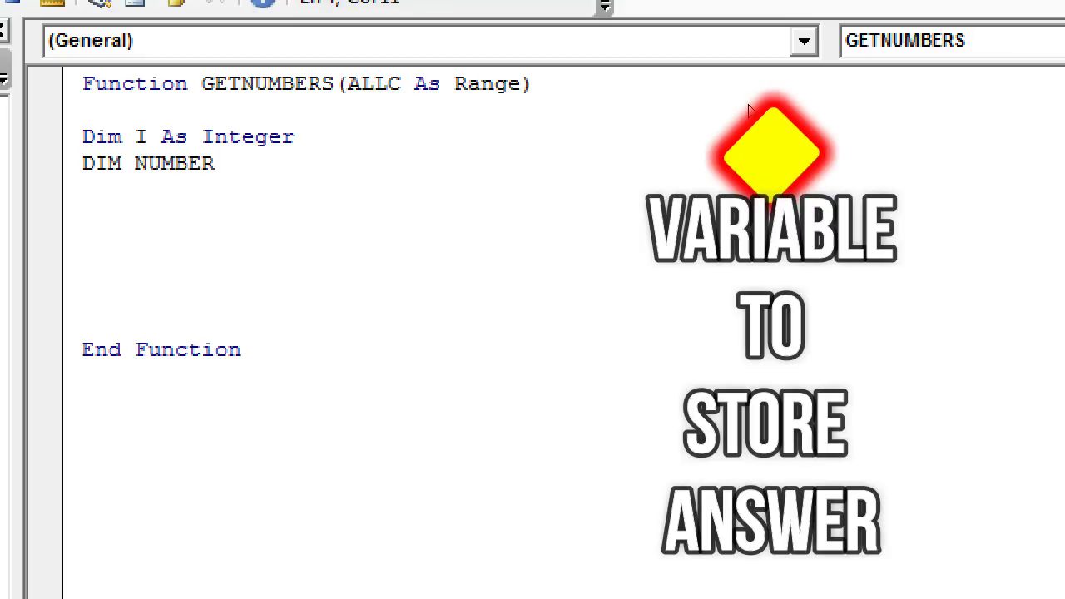
type(" AS LONG")
key("Return")
key("Return")
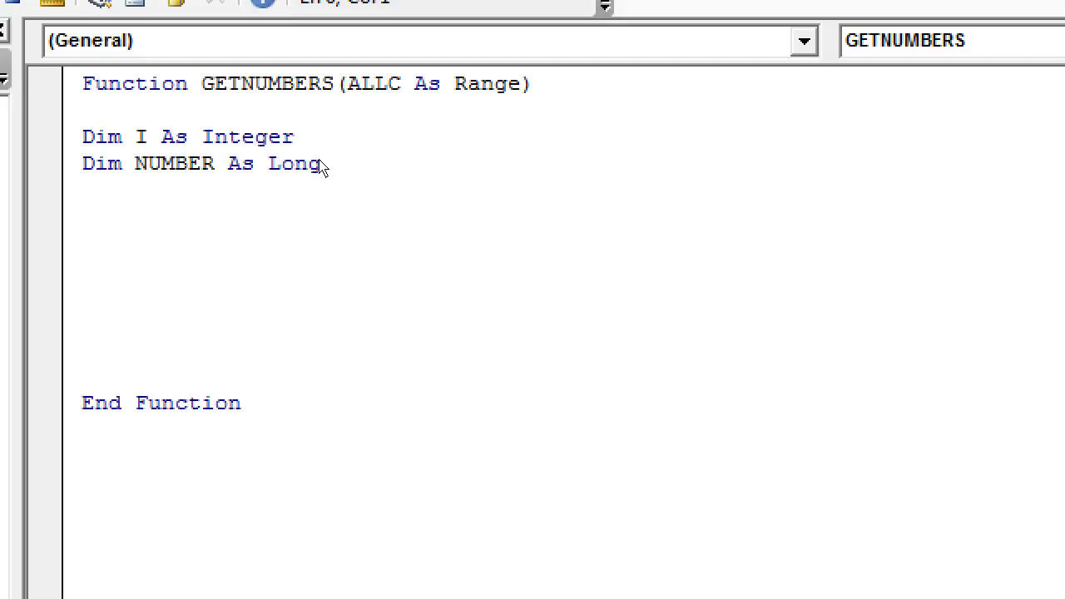
type("FOR I ")
type("= 1 TO LEN")
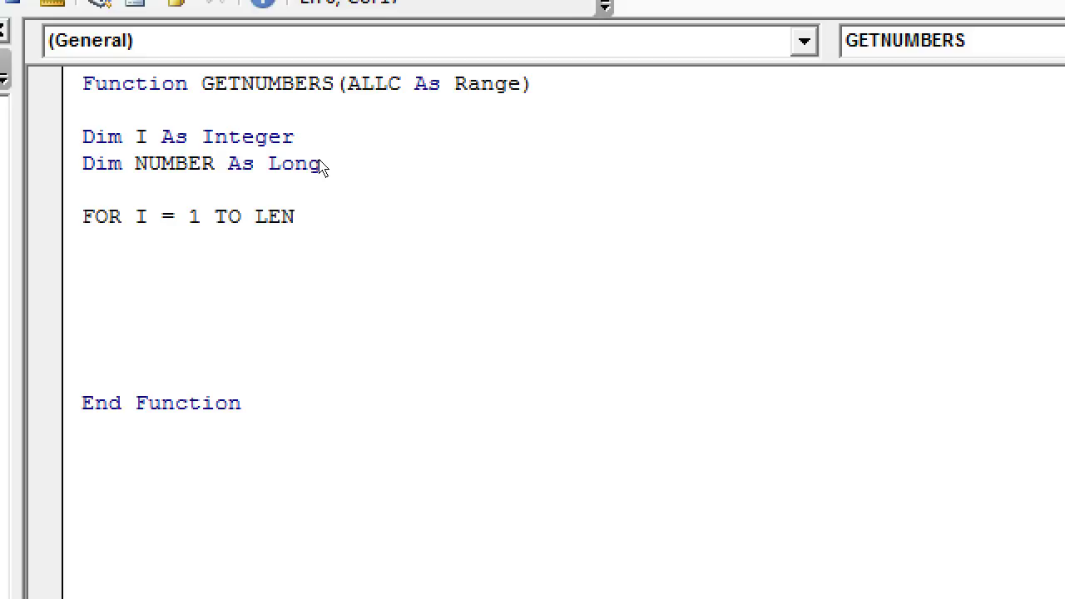
type("(ALLC")
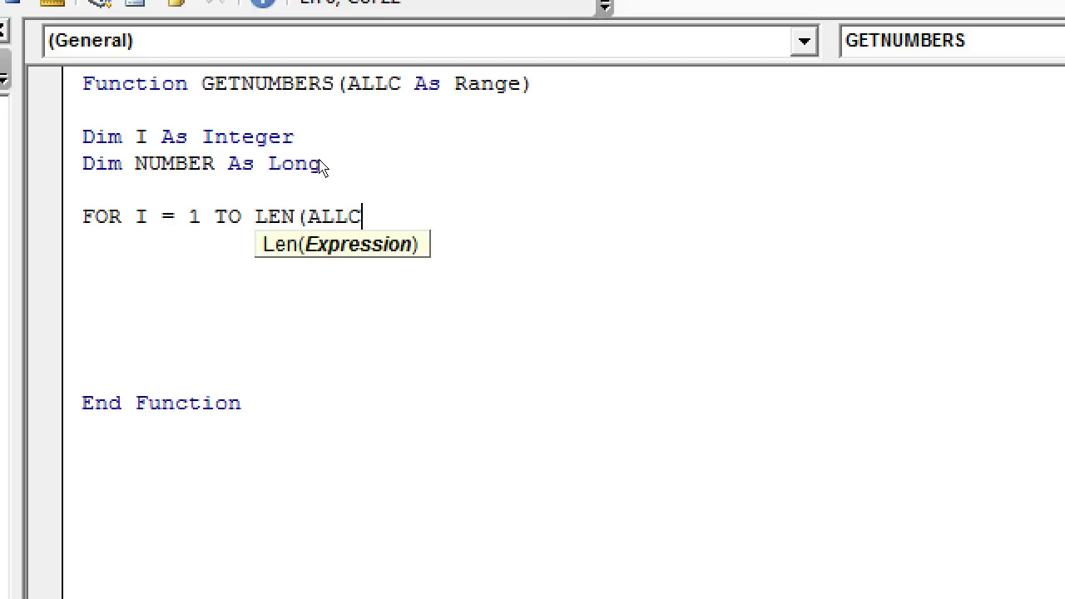
type(")")
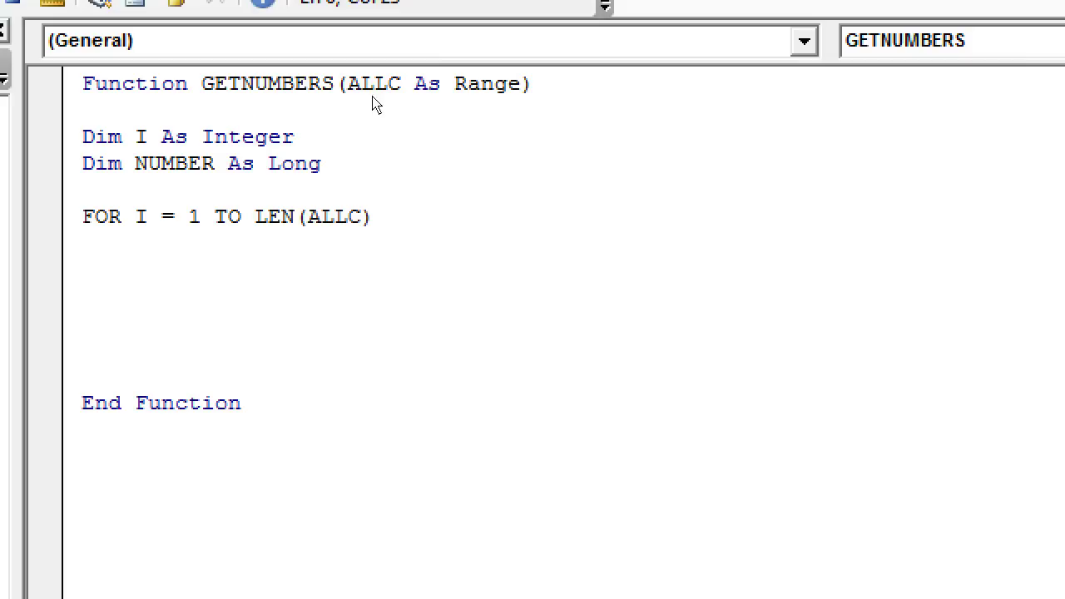
Step: Highlight the GETNUMBERS name and Len(ALLC) in the For line to explain them
left_click_drag(200, 83, 295, 83)
key("shift+Right")
key("shift+Right")
key("shift+Right")
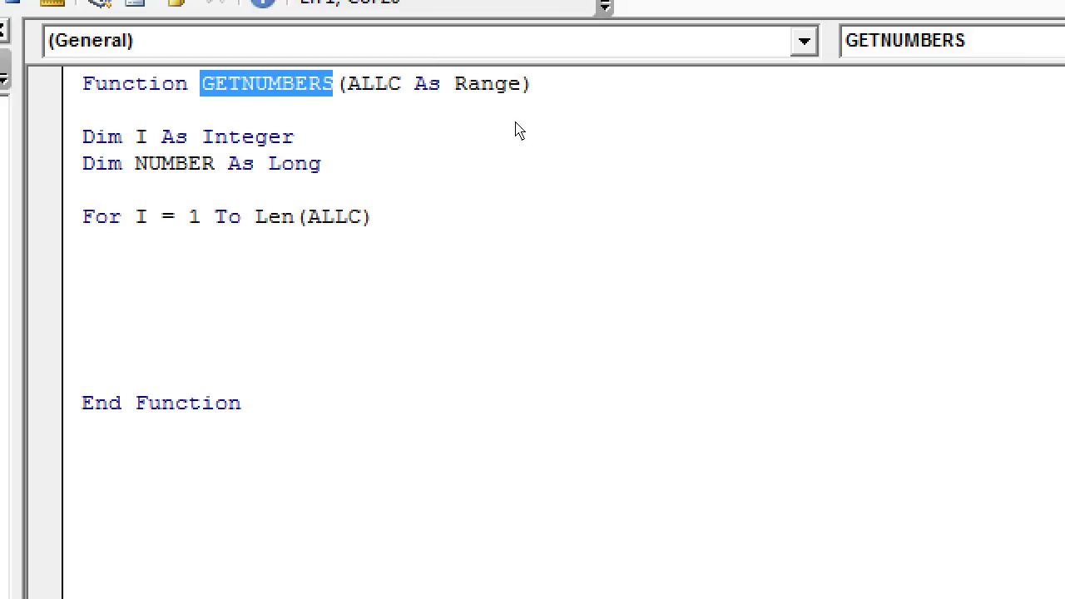
key("Down")
key("Down")
key("Down")
key("End")
key("shift+Left")
key("shift+Left")
key("shift+Left")
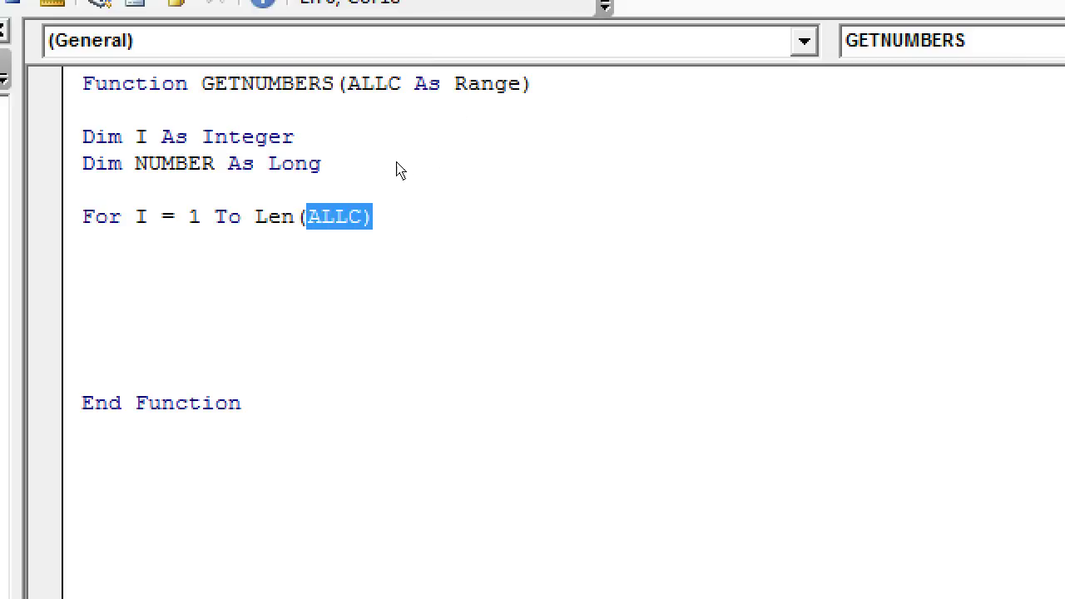
key("shift+Left")
key("shift+Left")
key("shift+Left")
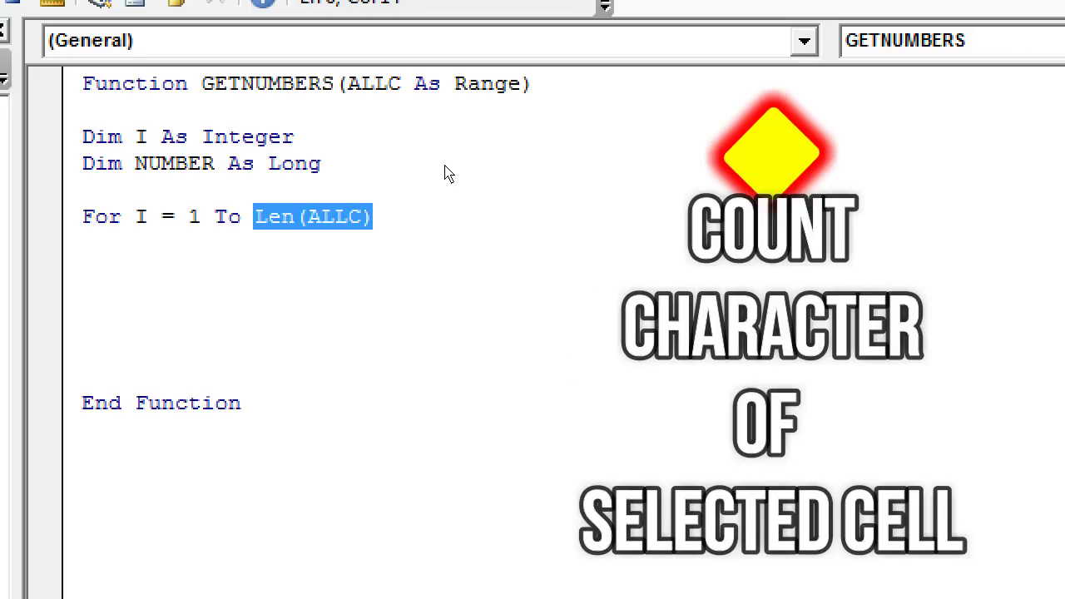
key("End")
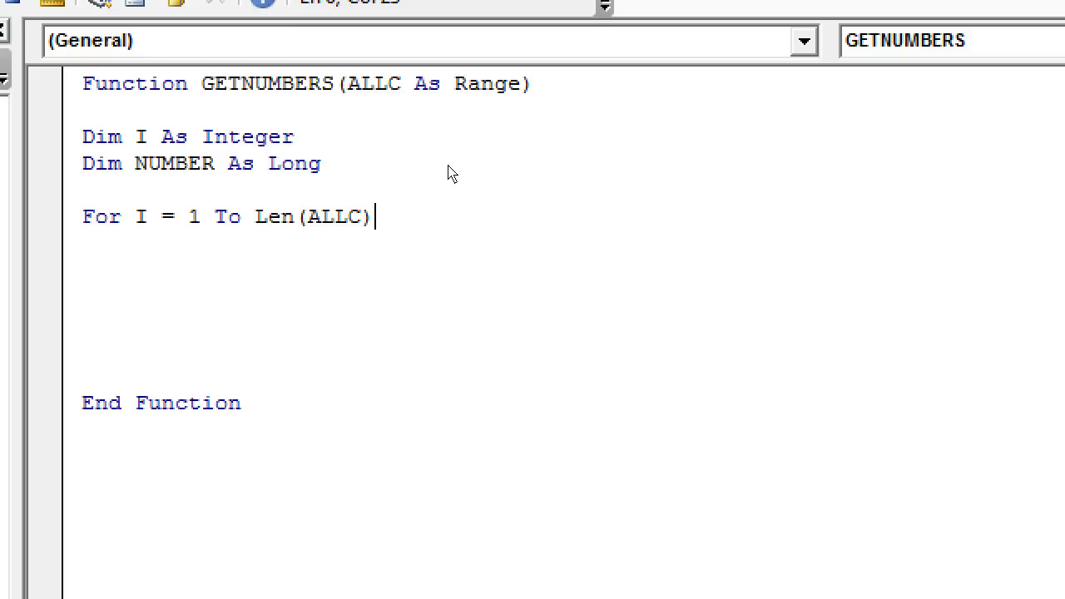
key("alt+Tab")
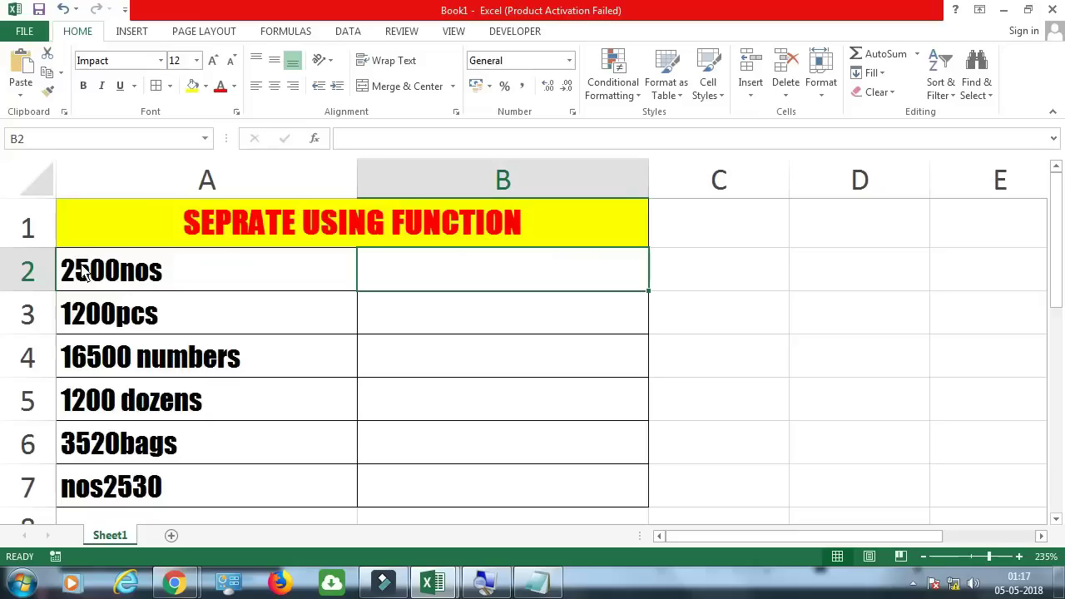
left_click(104, 281)
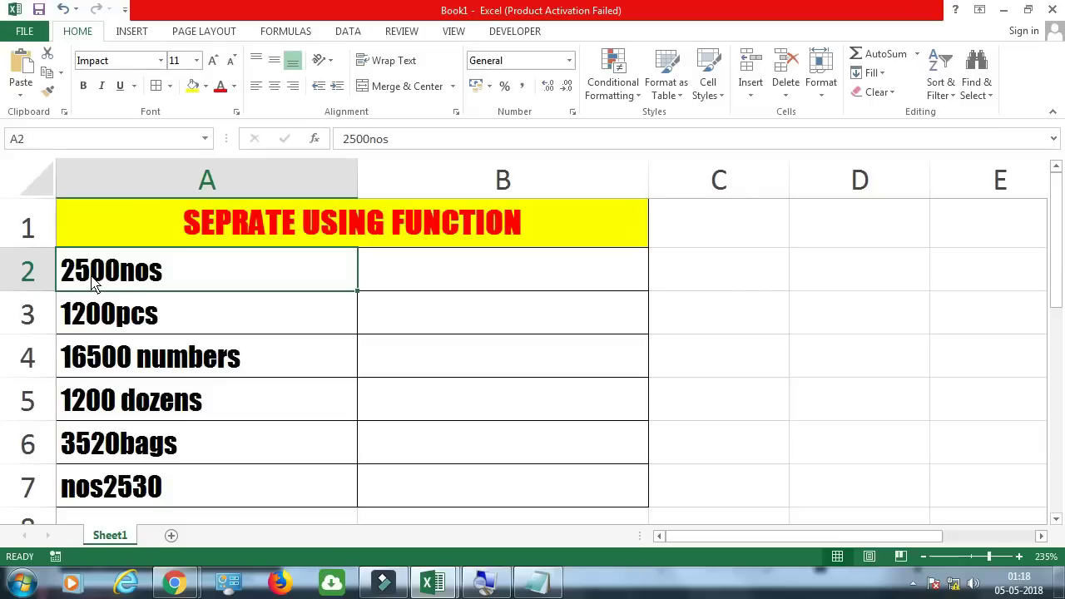
double_click(92, 281)
left_click_drag(166, 275, 67, 278)
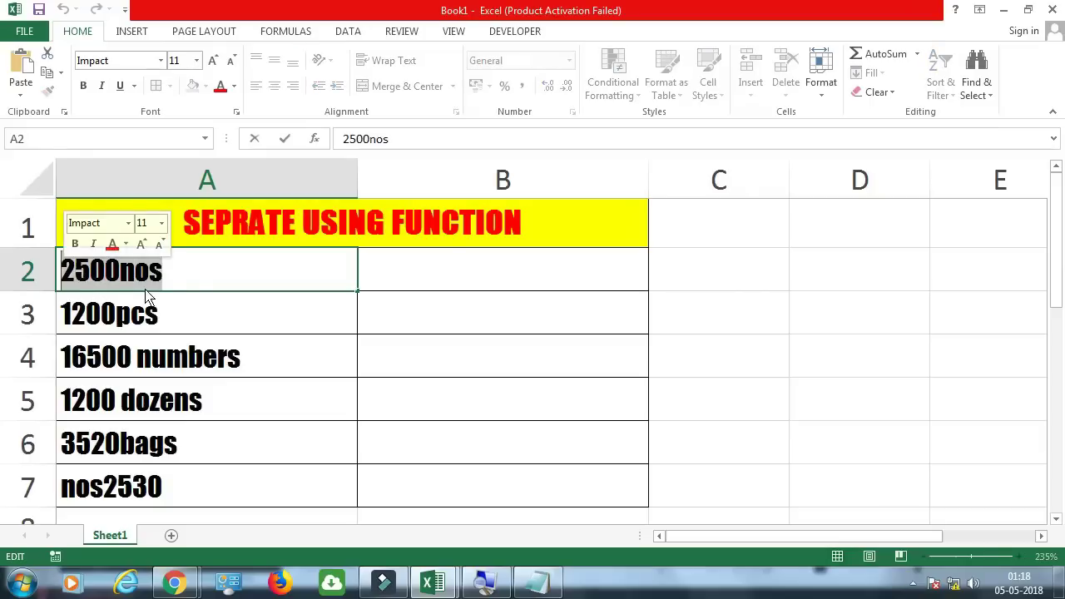
key("Escape")
key("alt+F11")
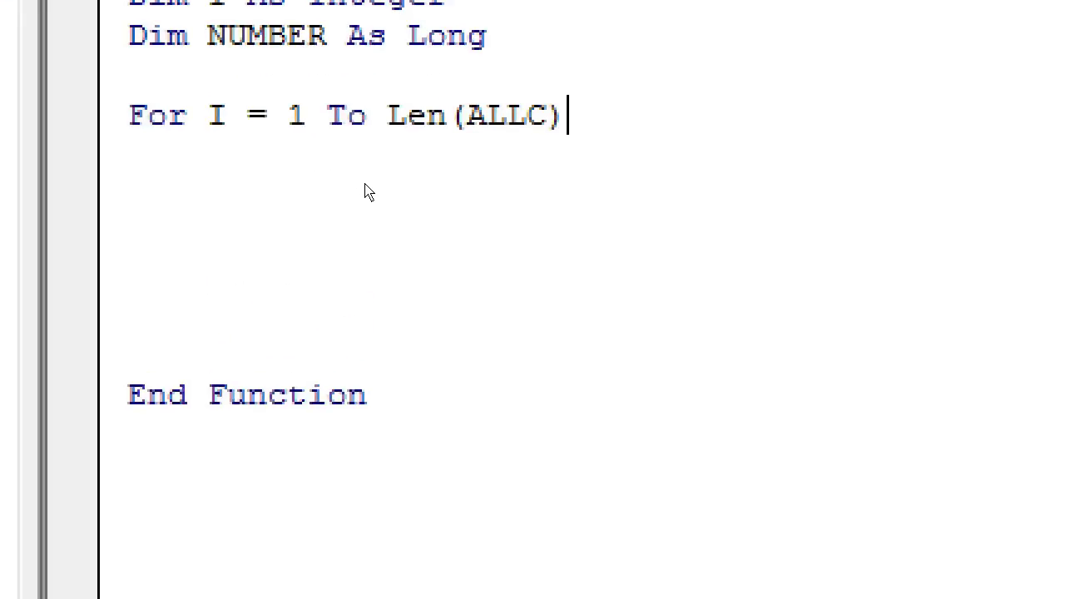
Step: Add blank lines below the For header and type IF ISNUMERIC
key("Return")
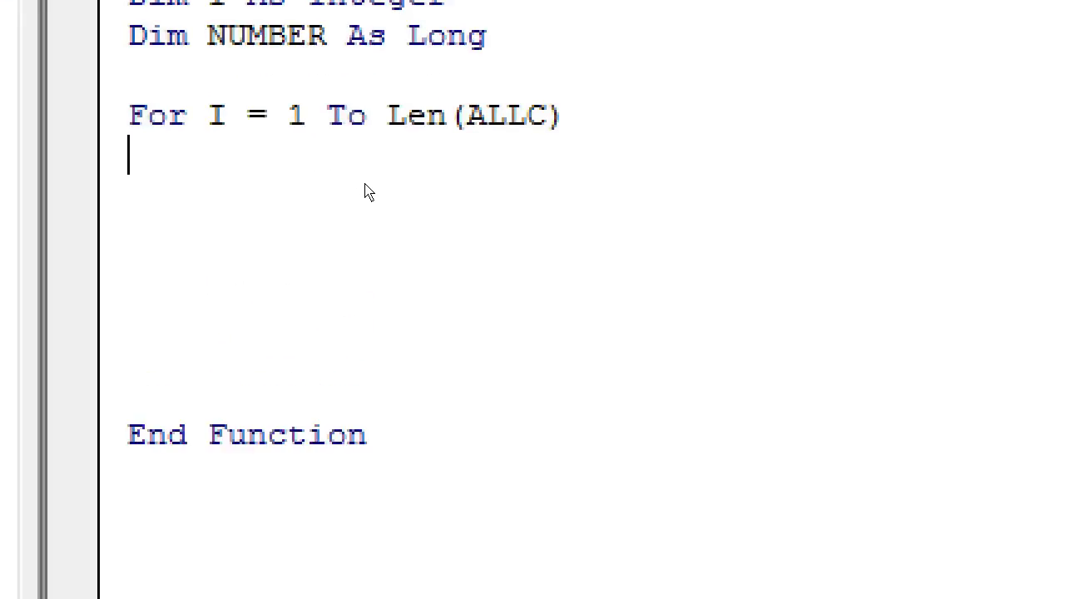
key("Return")
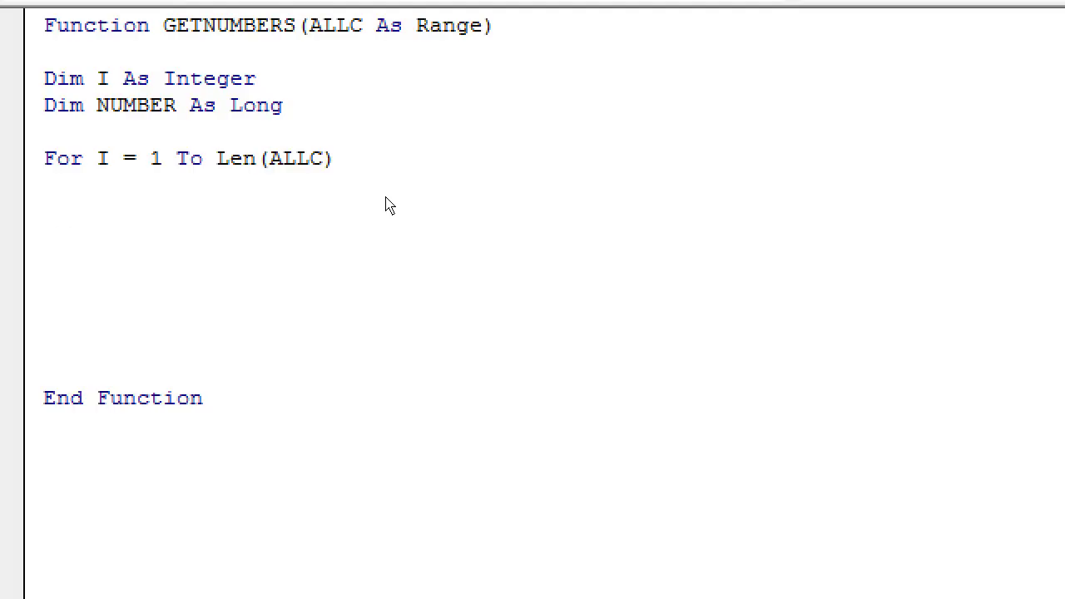
type("IF ")
type("ISNU")
type("MERIC")
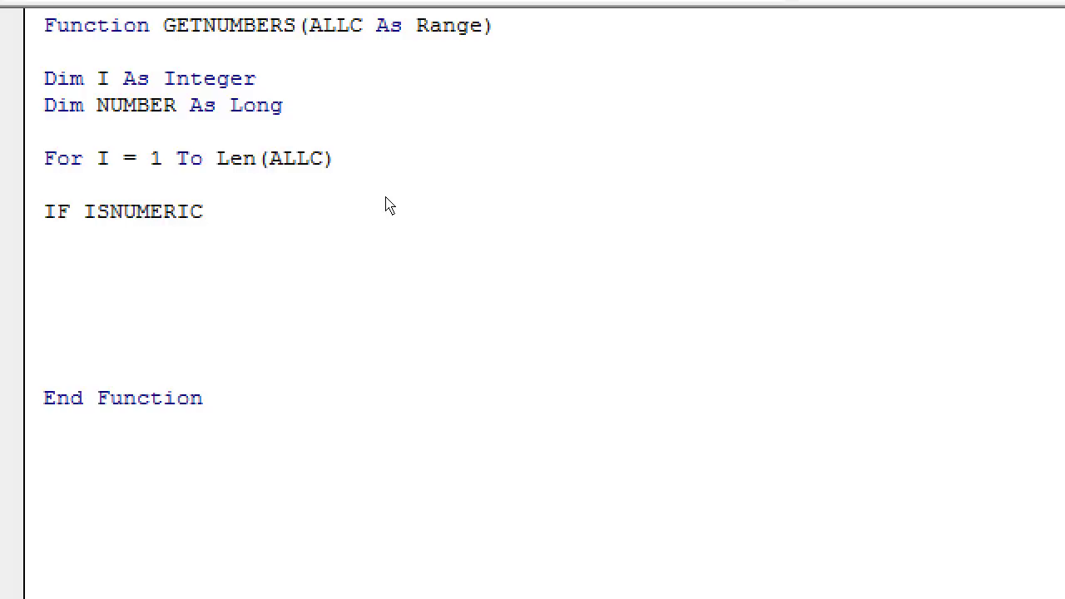
key("alt+Tab")
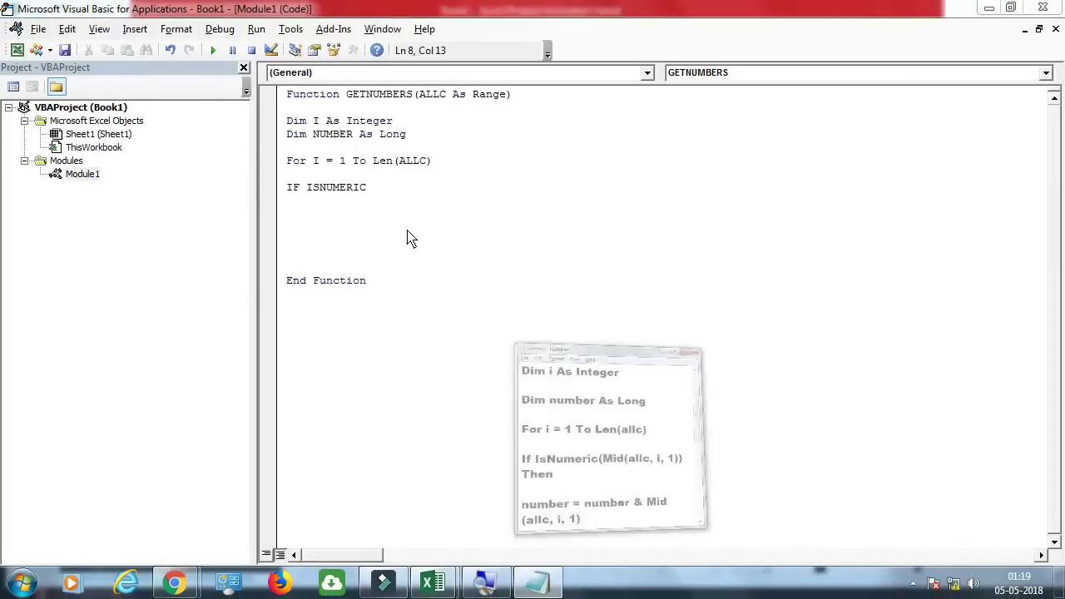
Step: Enter 45 in C3 and =ISNUMBER(C3) in D3, which shows TRUE
key("alt+F11")
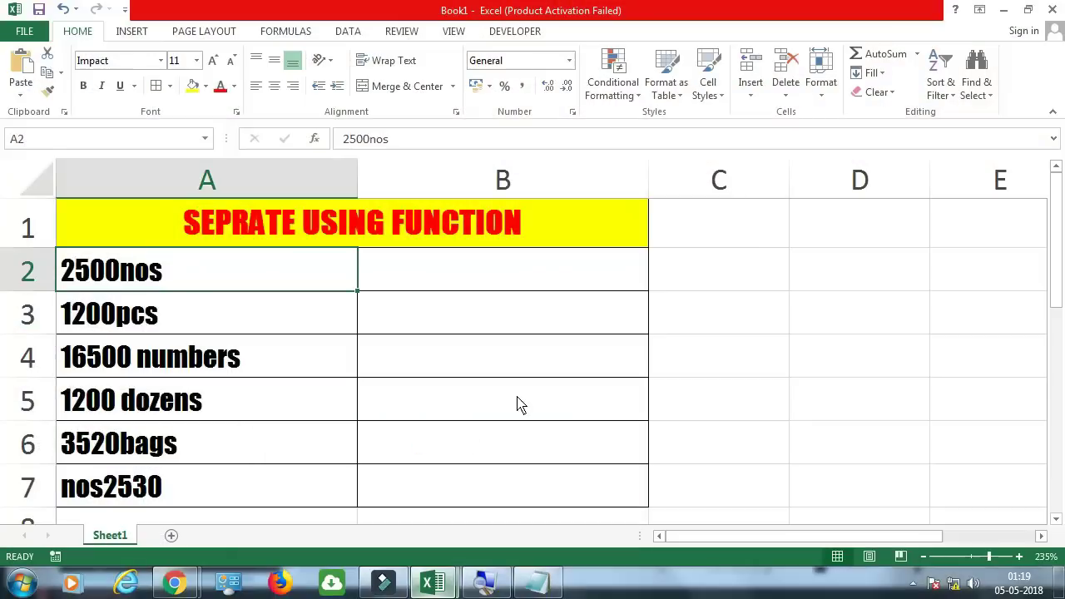
left_click(741, 331)
type("45")
key("Tab")
type("=UI")
key("BackSpace")
key("BackSpace")
type("IS")
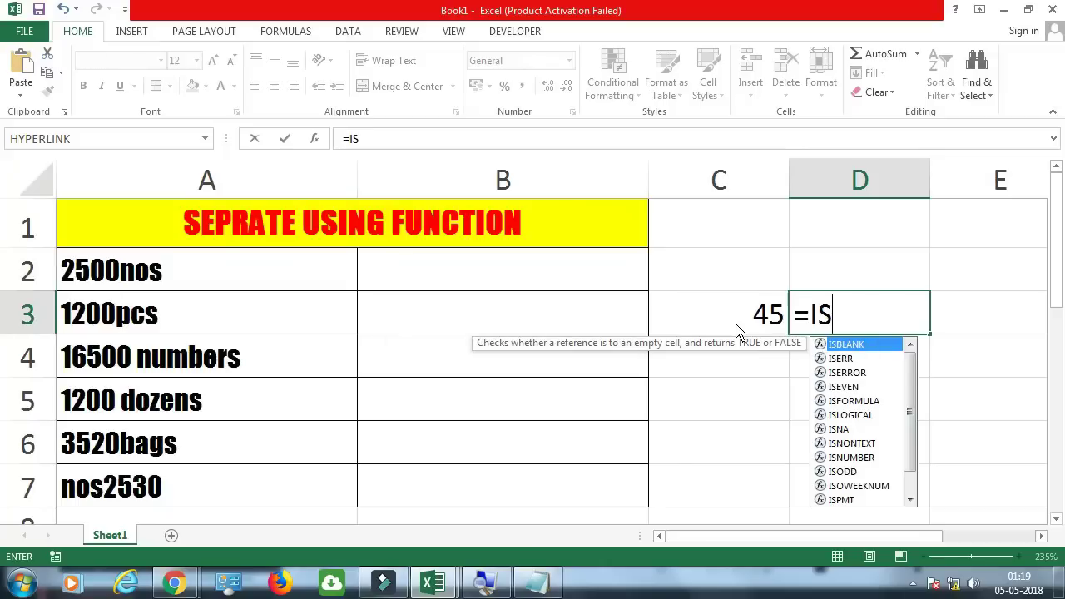
type("N")
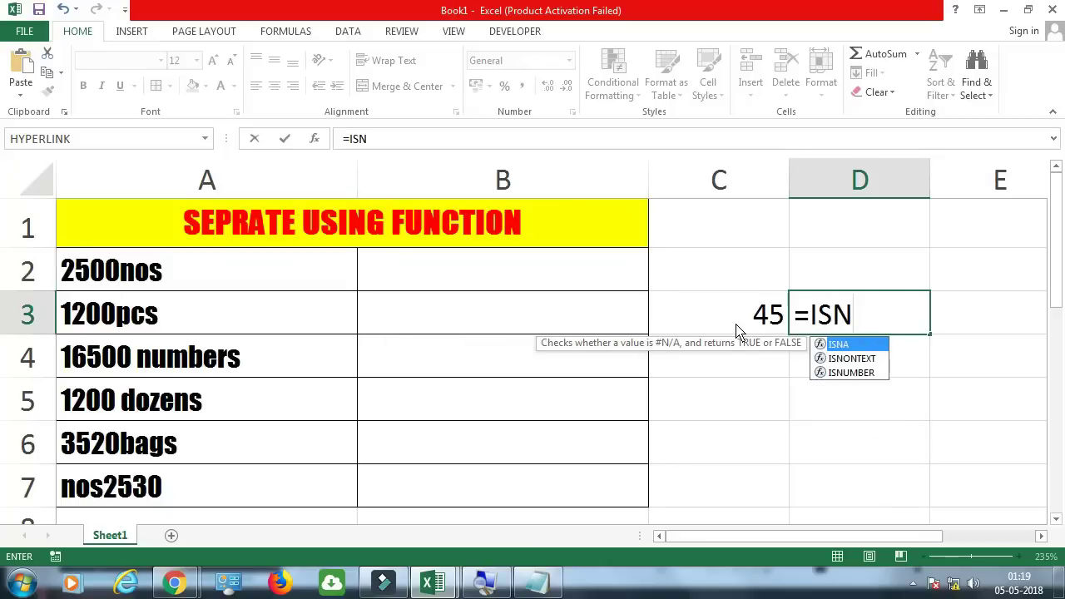
key("Down")
key("Down")
key("Tab")
left_click(736, 330)
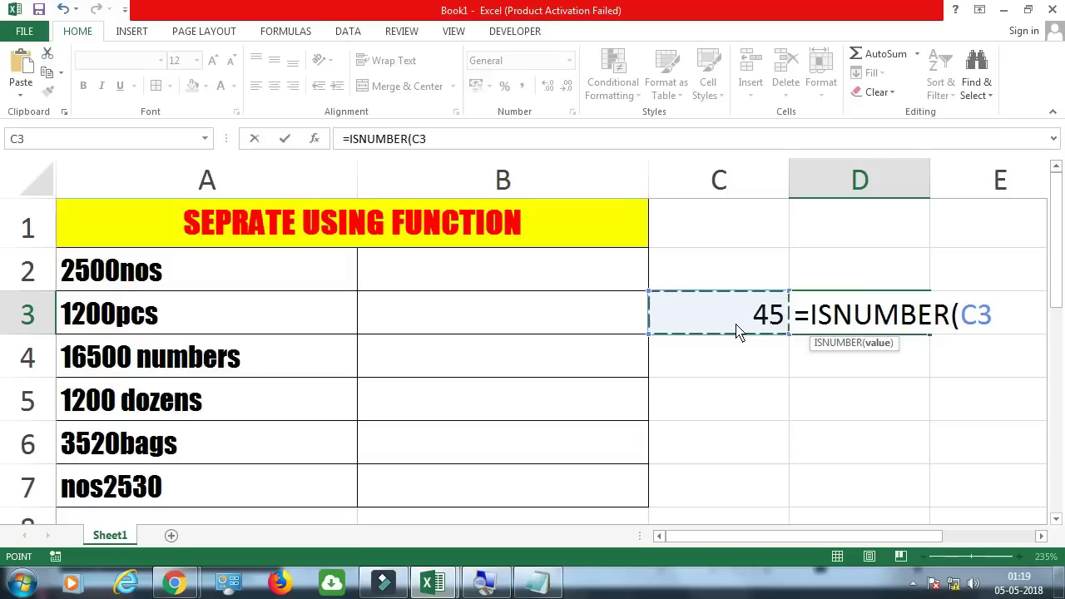
key("Return")
key("Up")
Step: Replace C3 with DFDS, then clear C3 so D3 shows FALSE
left_click(737, 330)
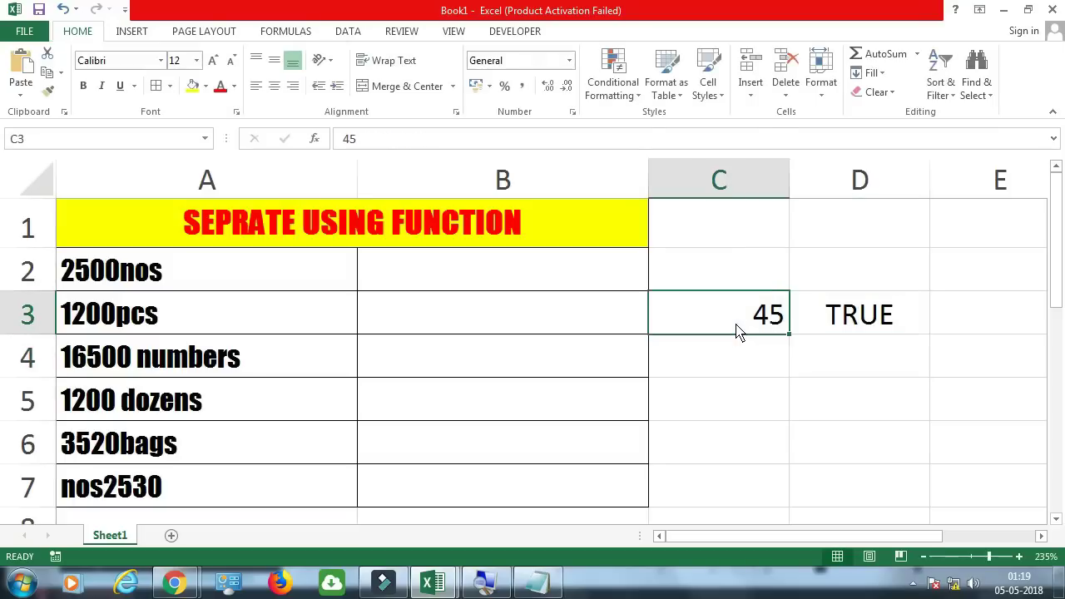
type("DFDS")
key("Return")
key("Up")
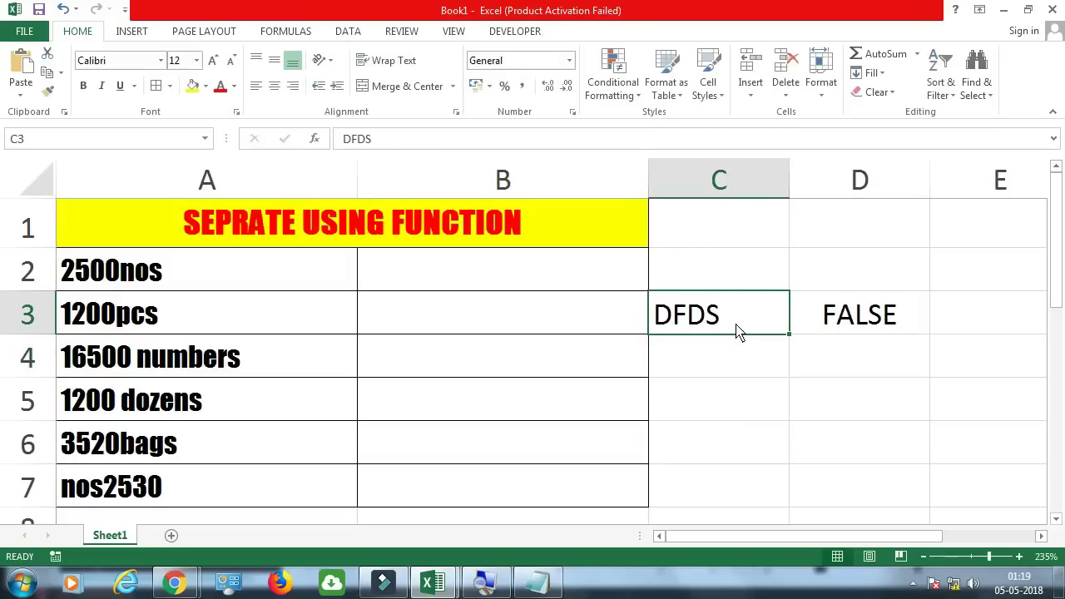
key("Delete")
key("Right")
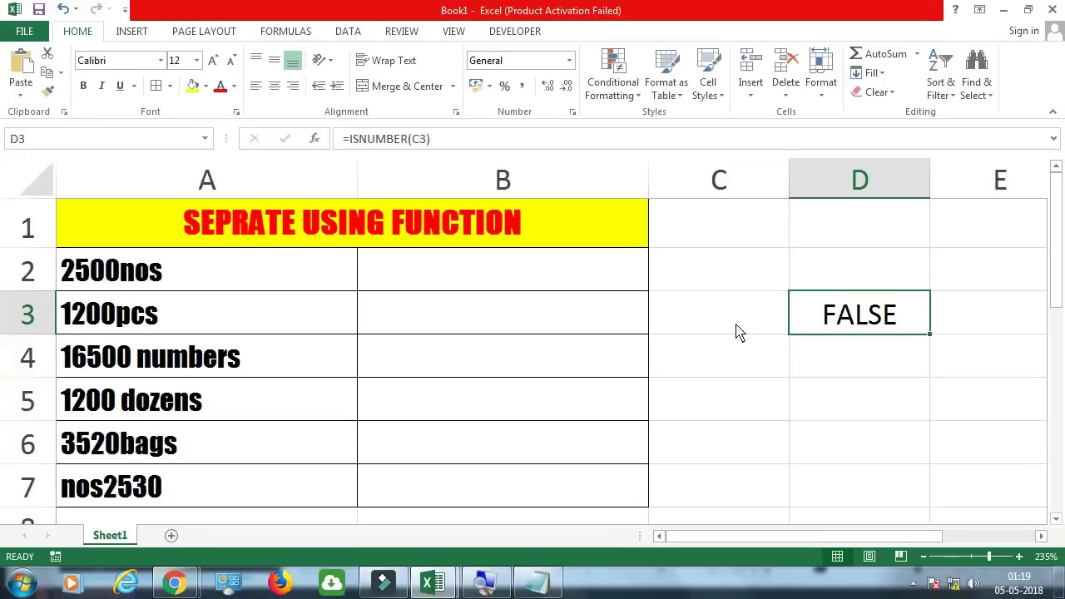
key("alt+Tab")
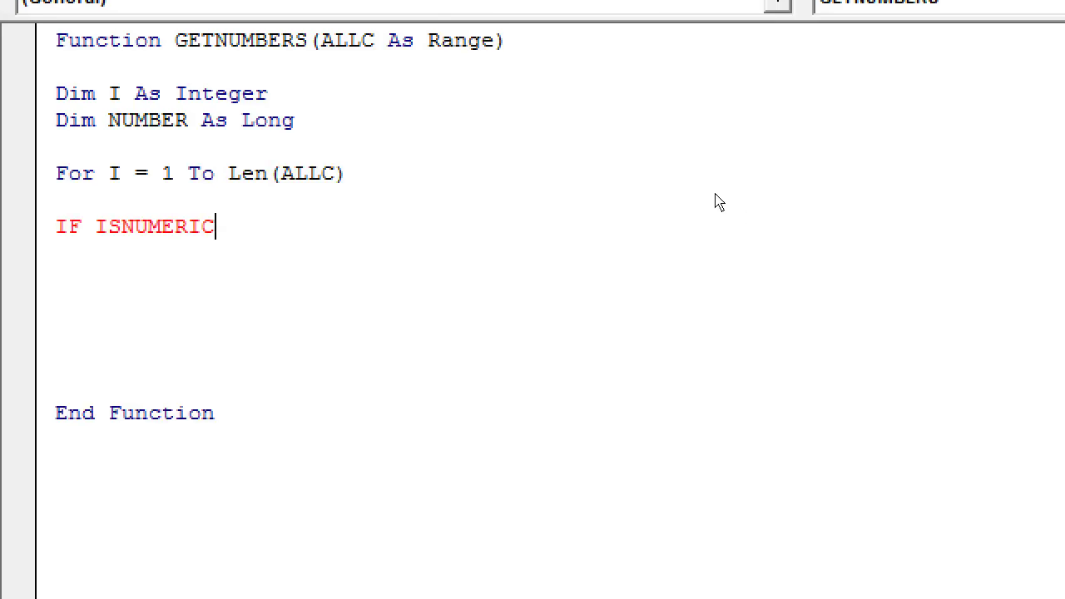
Step: Extend the IF line to IF ISNUMERIC(MID(ALLC,I,1) to test one character at a time
type("(")
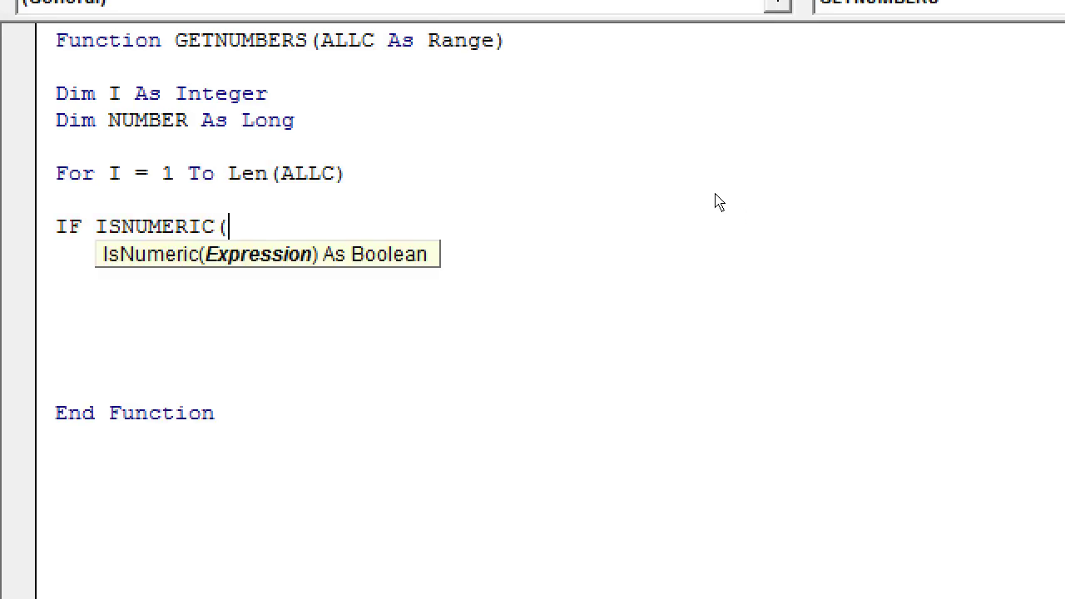
type("M")
type("ID(")
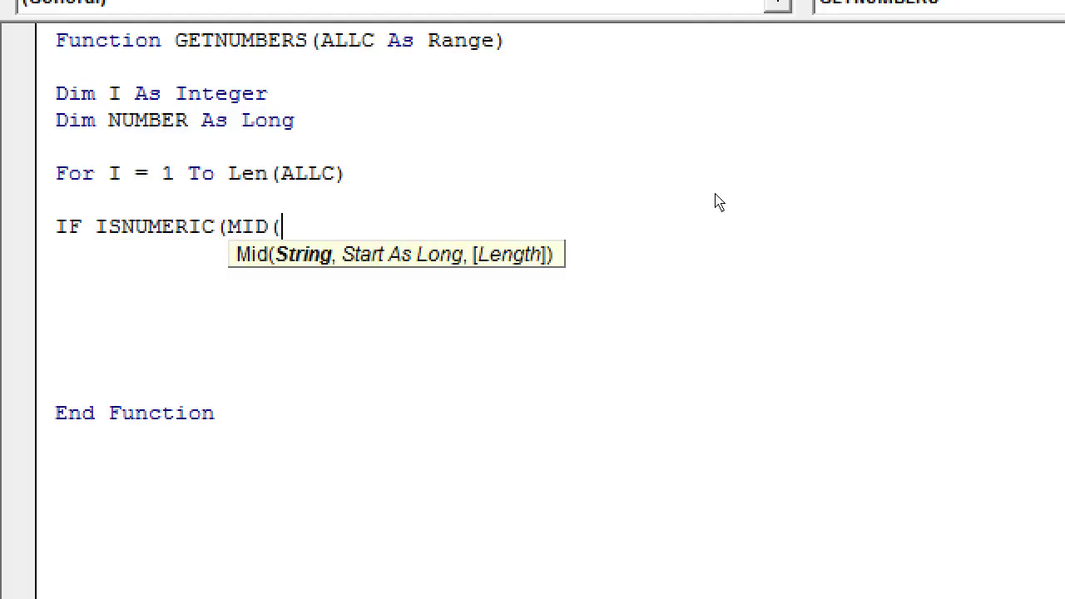
type("ALLC")
type(",I,1)")
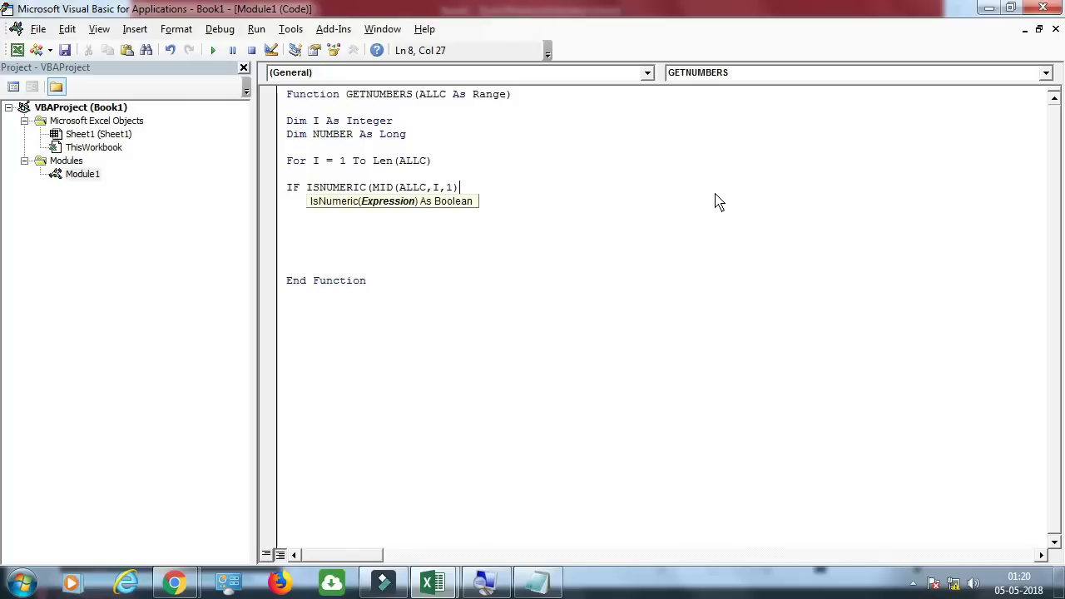
key("alt+Tab")
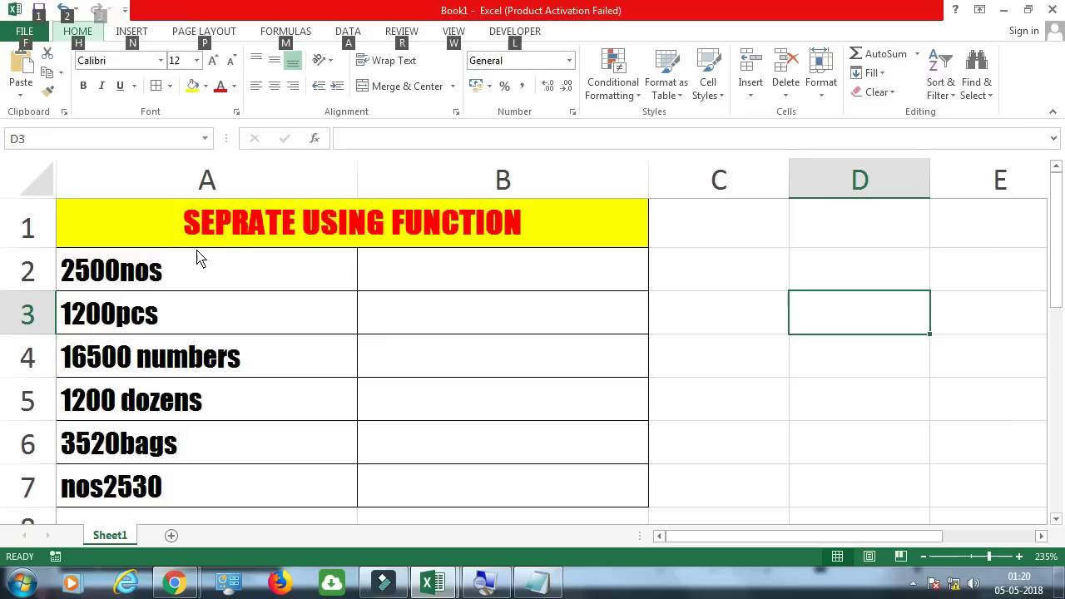
Step: In A2, step through the digits and the letters nos of 2500nos one by one
left_click(112, 271)
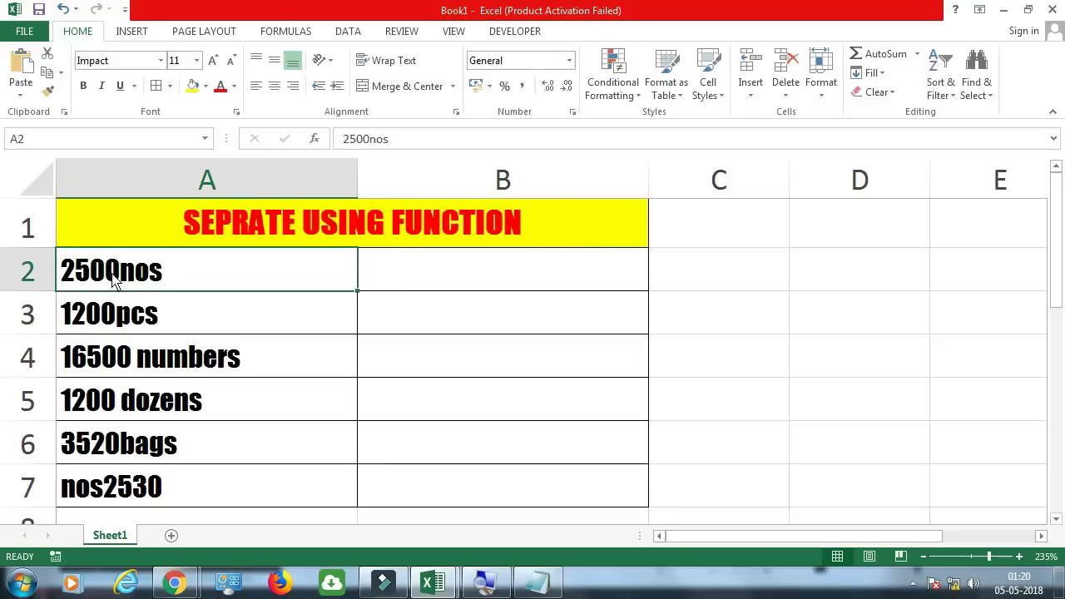
double_click(67, 278)
mouse_move(75, 279)
left_mouse_down()
mouse_move(66, 281)
mouse_move(75, 280)
left_mouse_up()
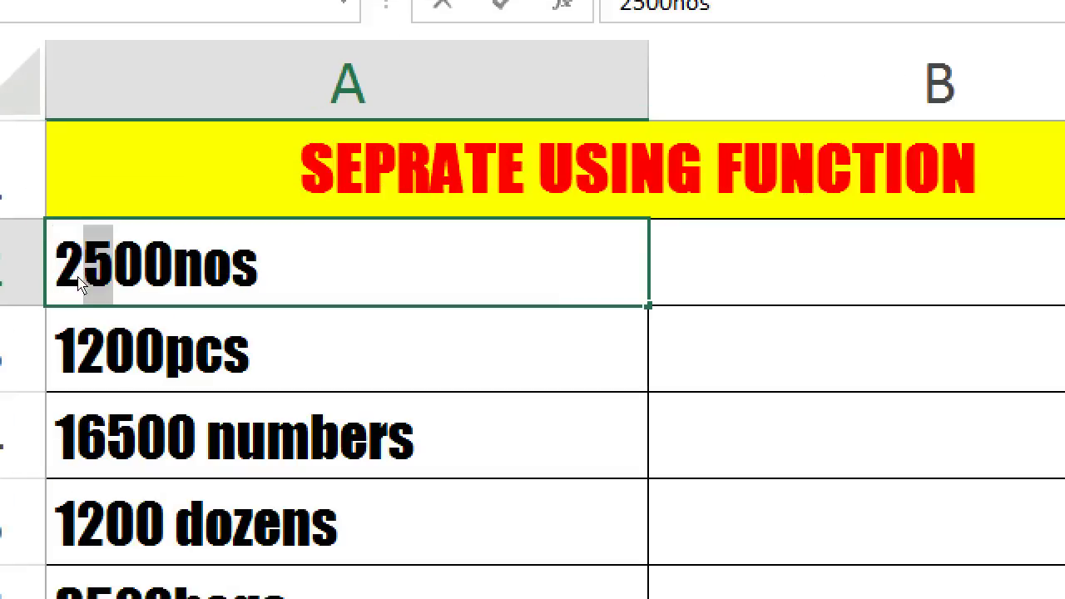
mouse_move(141, 281)
left_mouse_down()
mouse_move(118, 286)
mouse_move(143, 283)
left_mouse_up()
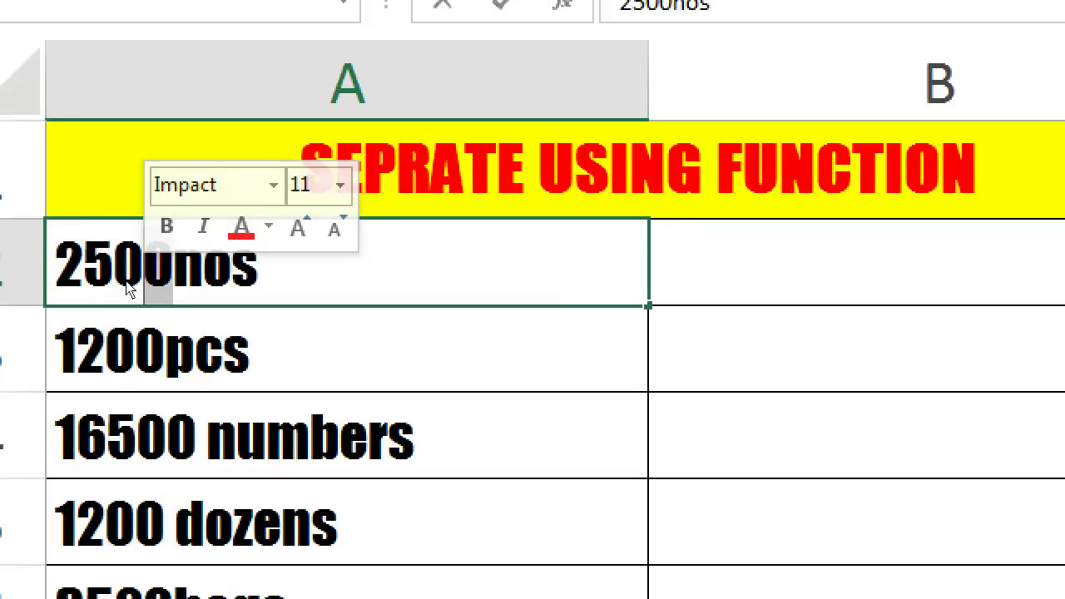
key("Right")
key("shift+Right")
key("shift+Right")
key("shift+Right")
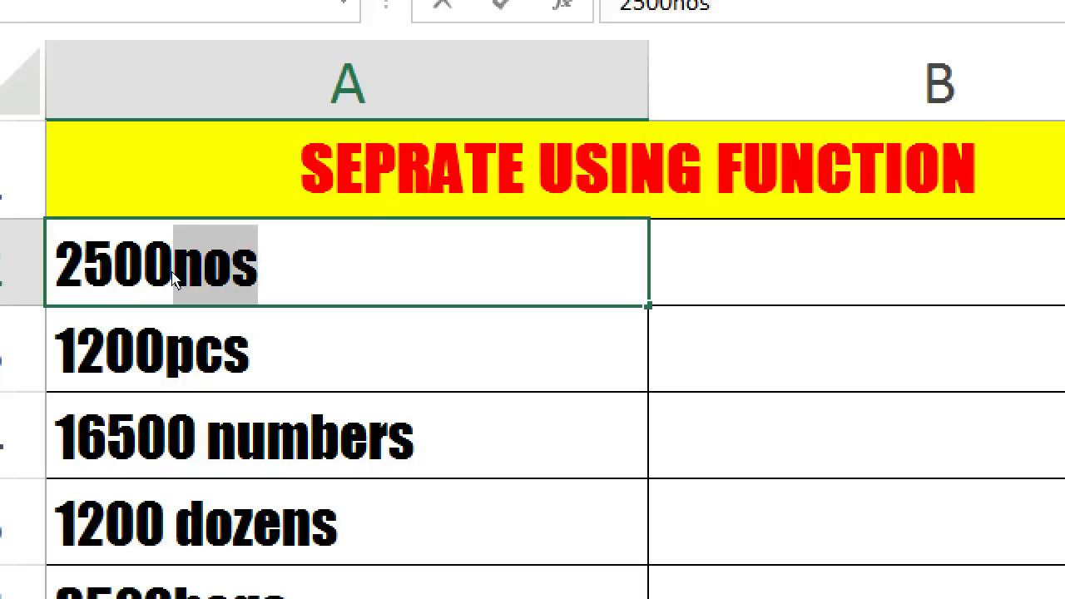
key("alt+Tab")
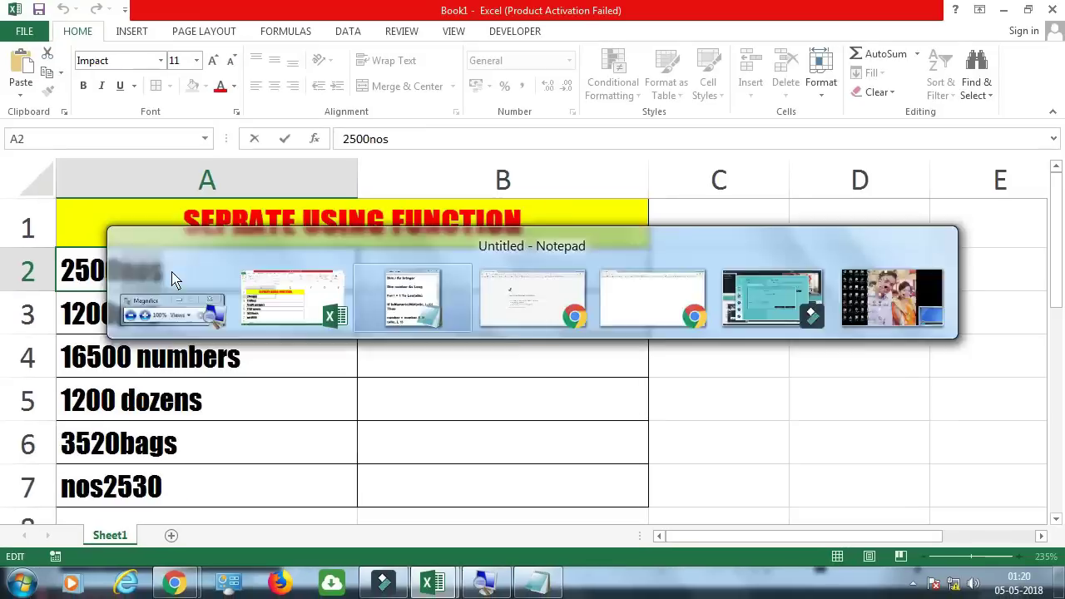
key("alt+Tab")
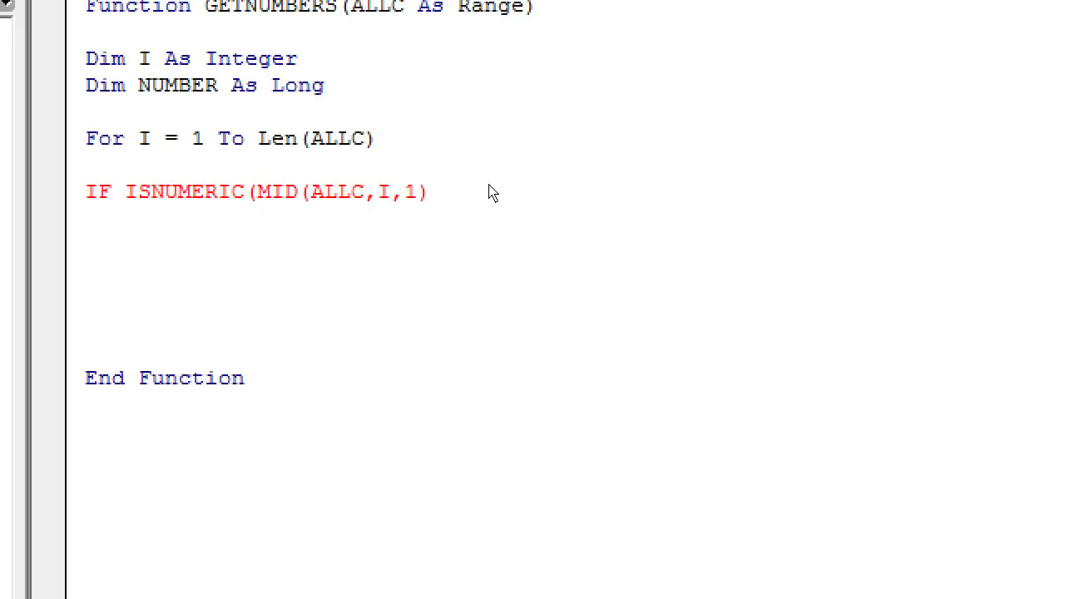
Step: Finish the line as If IsNumeric(Mid(ALLC, I, 1)) Then and add a matching End If
type("THEN")
key("BackSpace")
key("BackSpace")
key("BackSpace")
key("BackSpace")
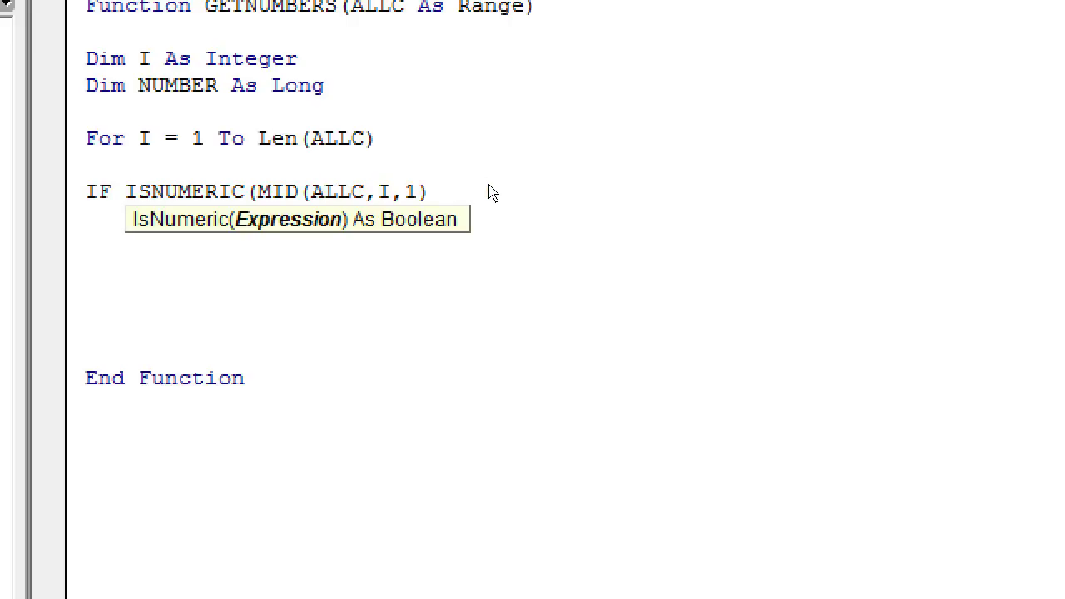
type(") THEN")
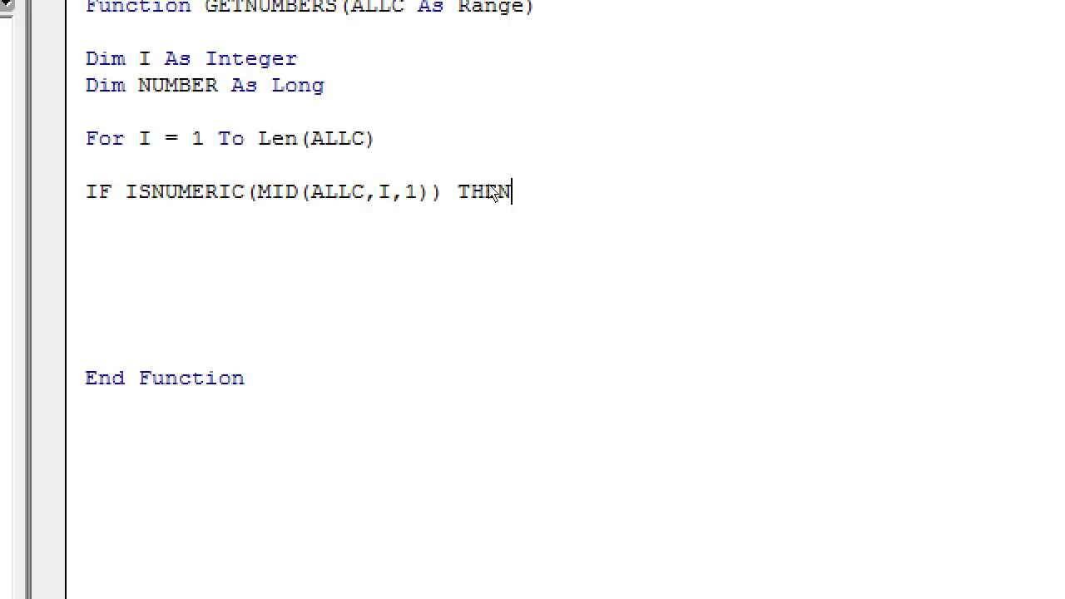
key("Return")
key("Return")
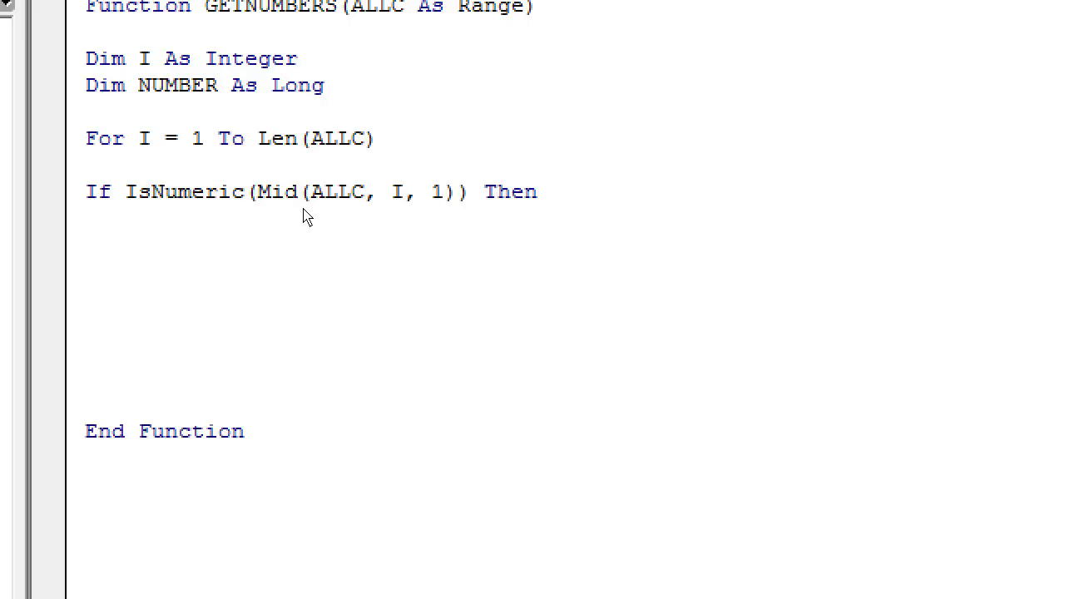
key("Return")
type("END IF")
key("Up")
key("Return")
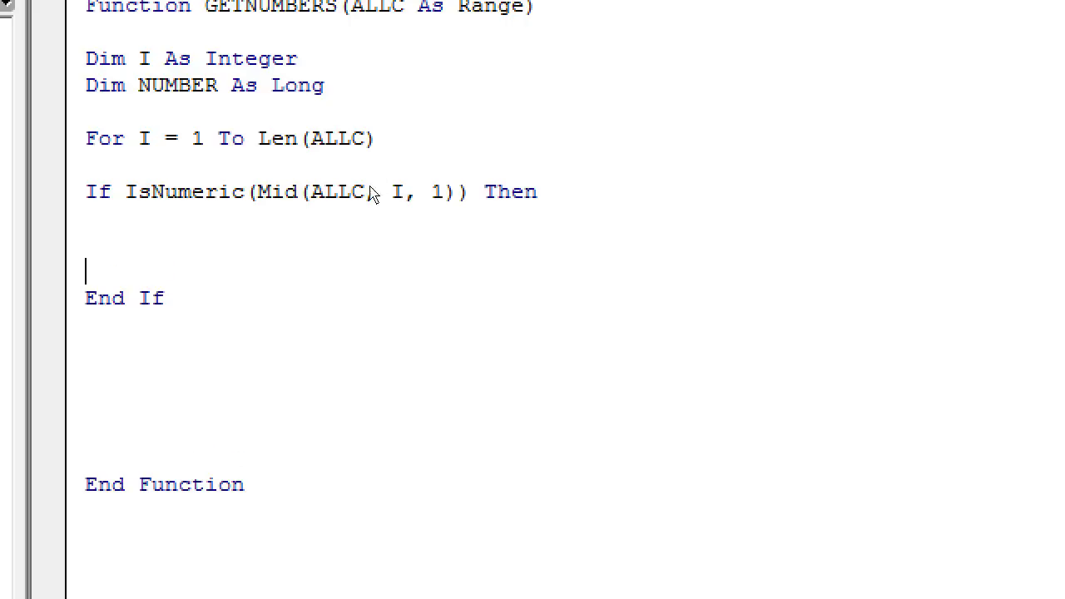
Step: Highlight the IsNumeric condition and Mid's ALLC and I arguments, then add blank lines above End If
left_click_drag(243, 193, 498, 195)
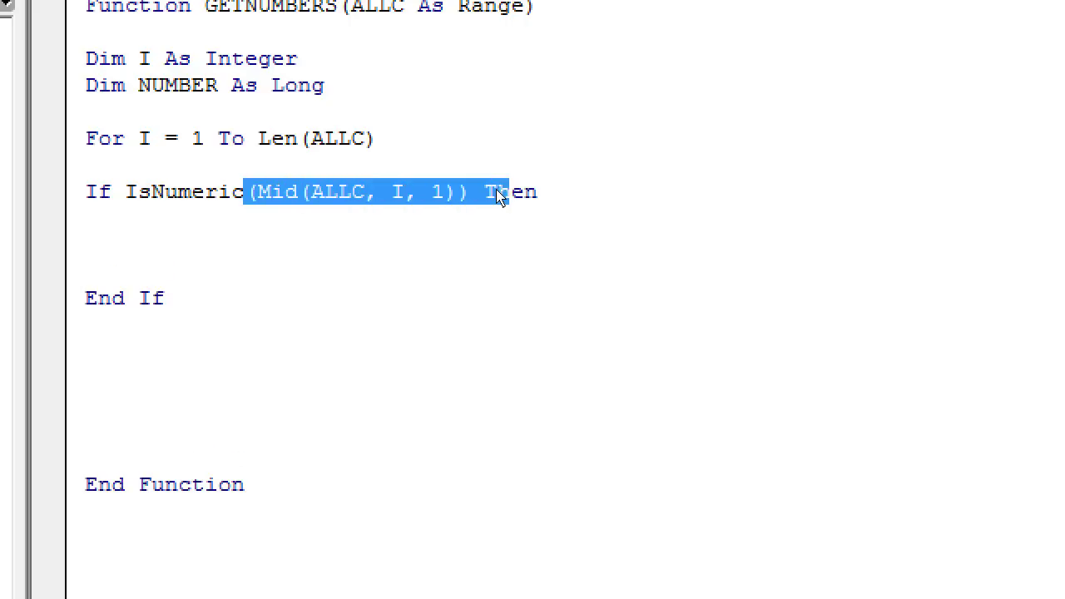
key("Left")
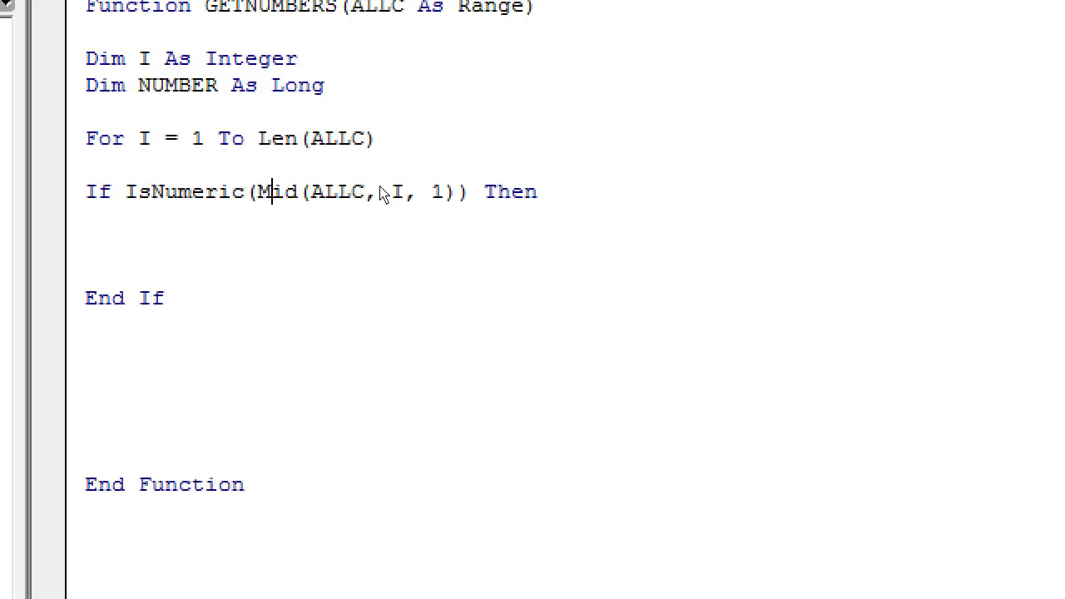
key("shift+Right")
key("shift+Right")
key("shift+Right")
key("shift+Right")
key("shift+Right")
key("Right")
key("shift+Right")
key("Down")
key("Return")
key("Up")
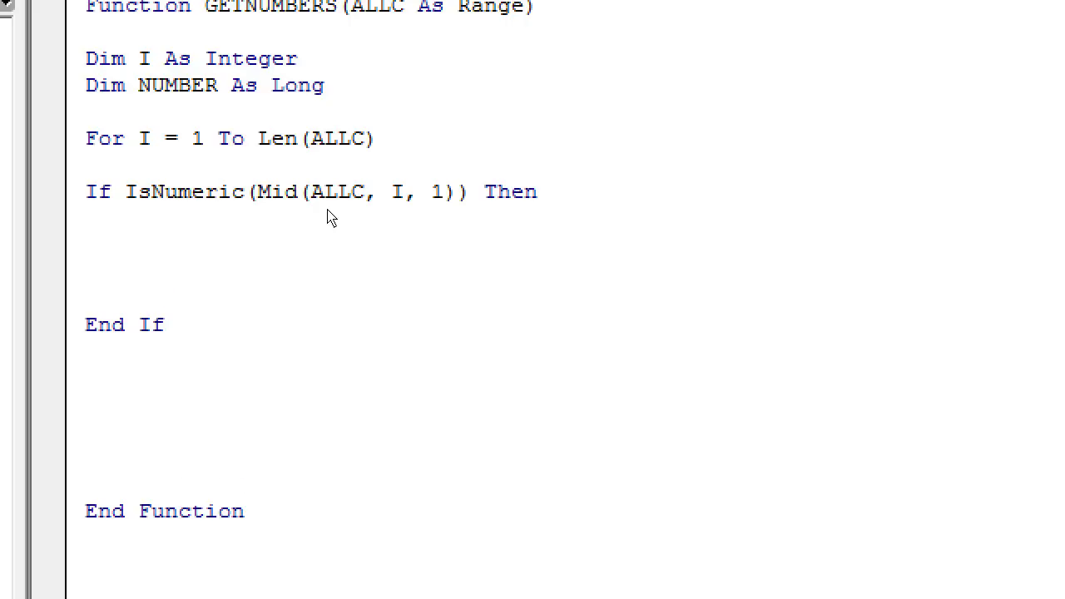
Step: Enter NUMBER = NUMBER & Mid(ALLC, I, 1) as the line inside the If block
type("NUMBER =")
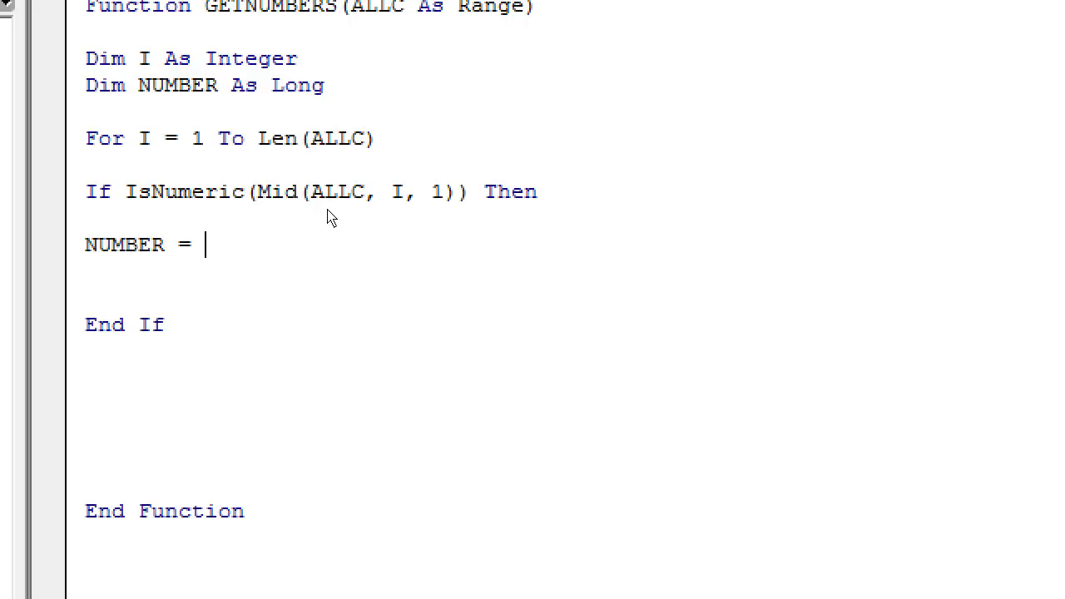
type("MID")
type("(ALLC")
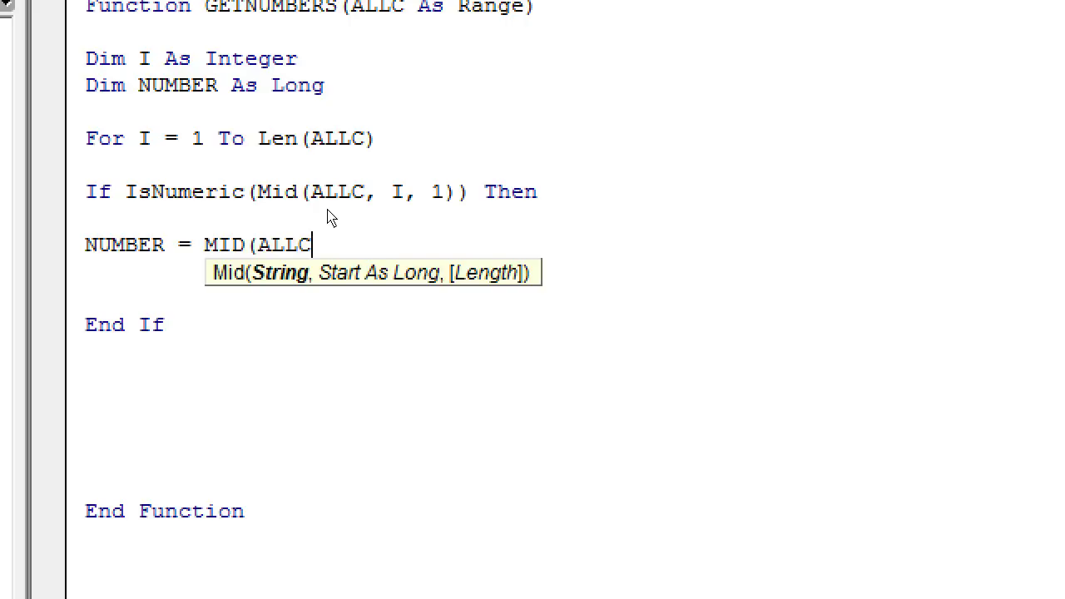
type(", I")
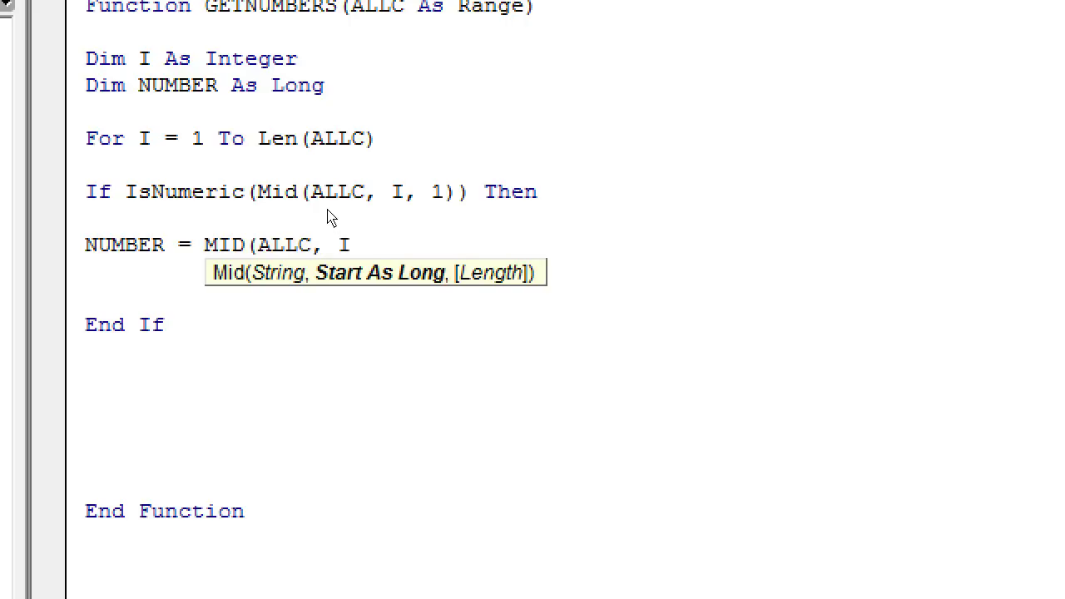
type(", 1)")
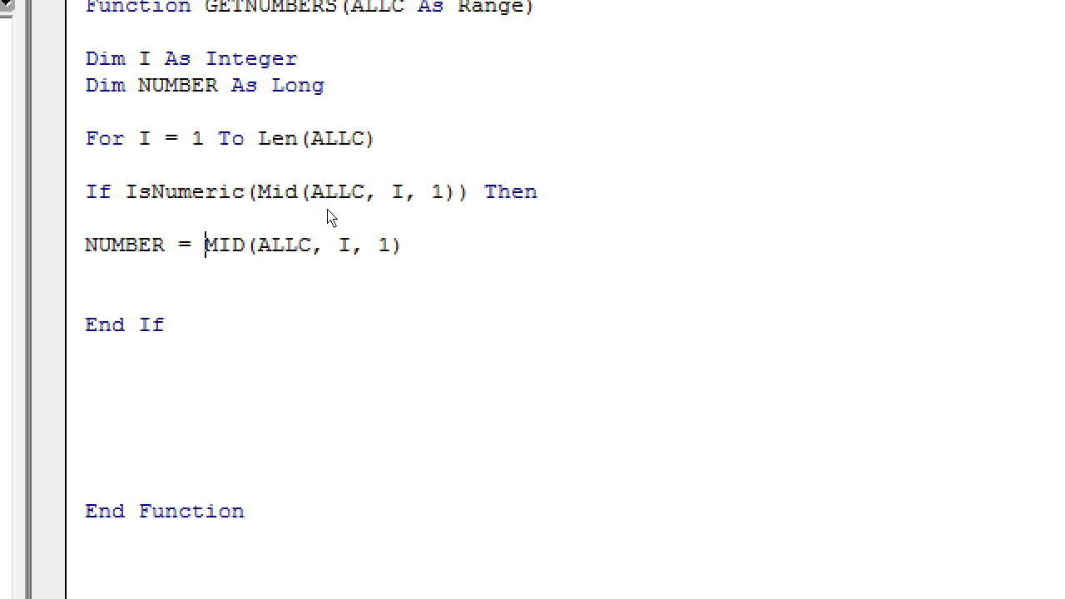
type("NUMBER")
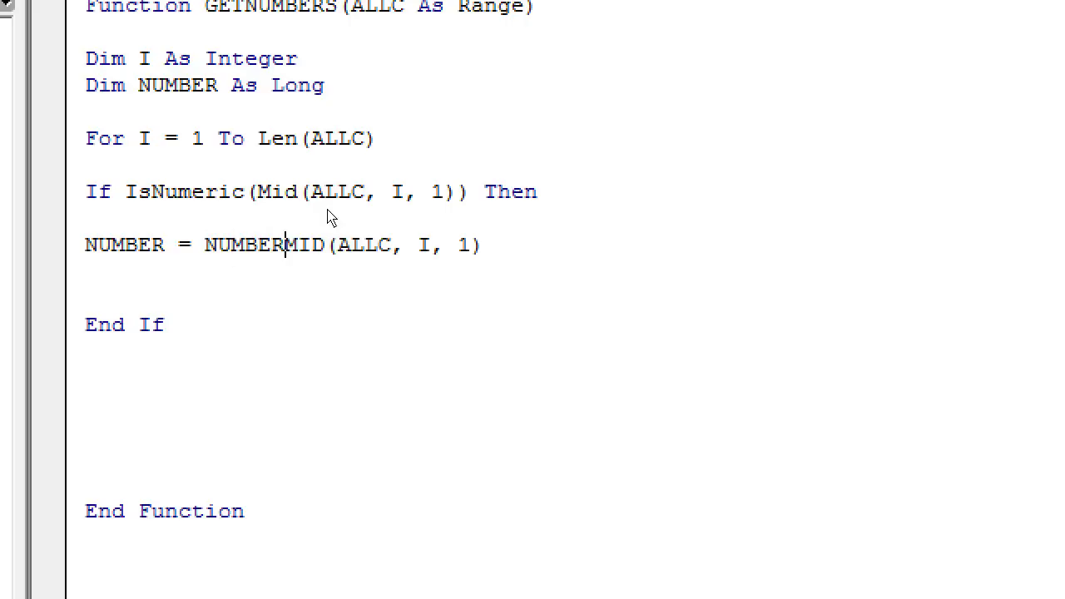
type("&")
key("Left")
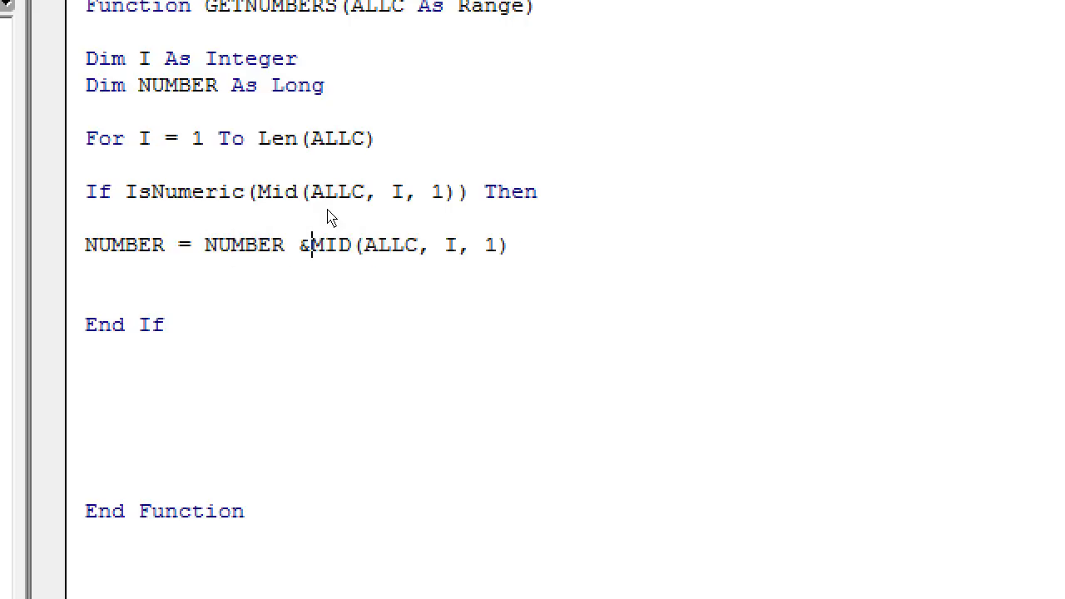
key("Down")
Step: Highlight the NUMBER variables, the & joiner, ALLC and the Mid arguments to explain the line
left_click_drag(336, 245, 429, 244)
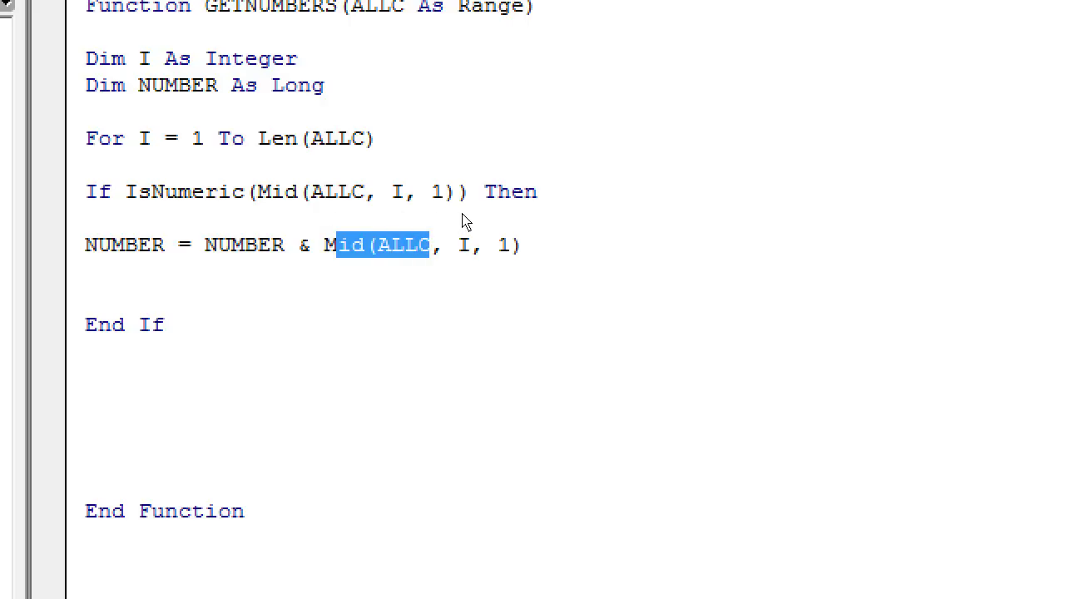
left_click_drag(218, 245, 271, 245)
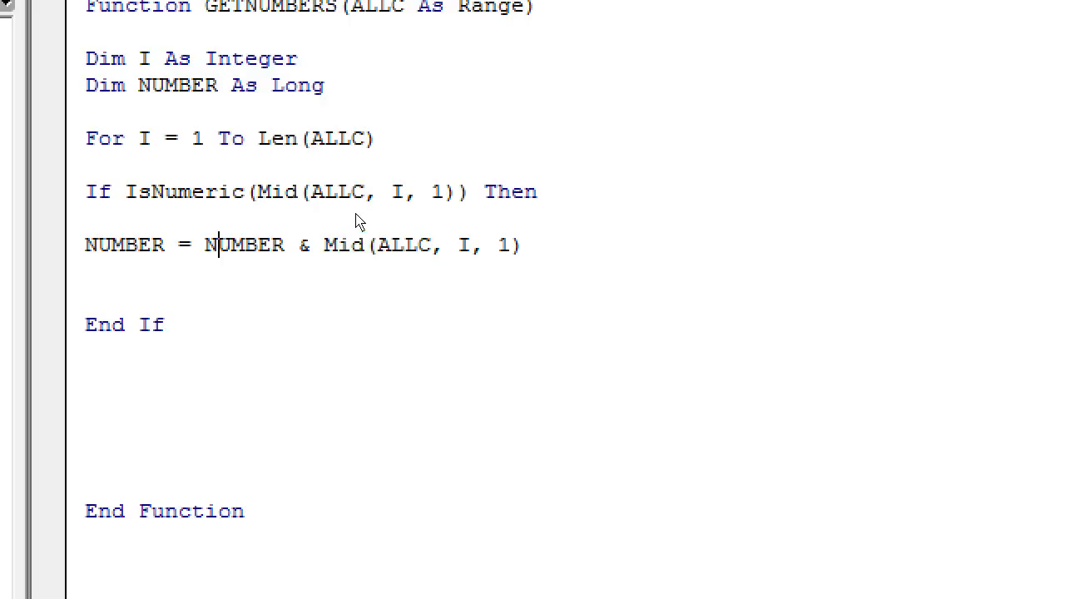
left_click_drag(391, 245, 418, 244)
left_click(245, 245)
key("shift+Right")
key("shift+Right")
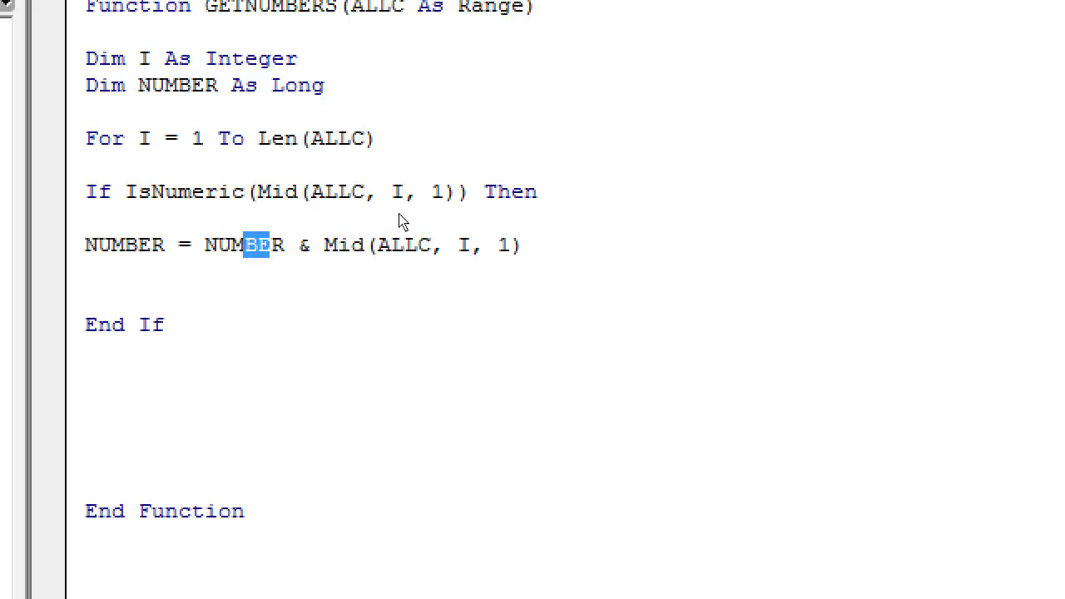
key("End")
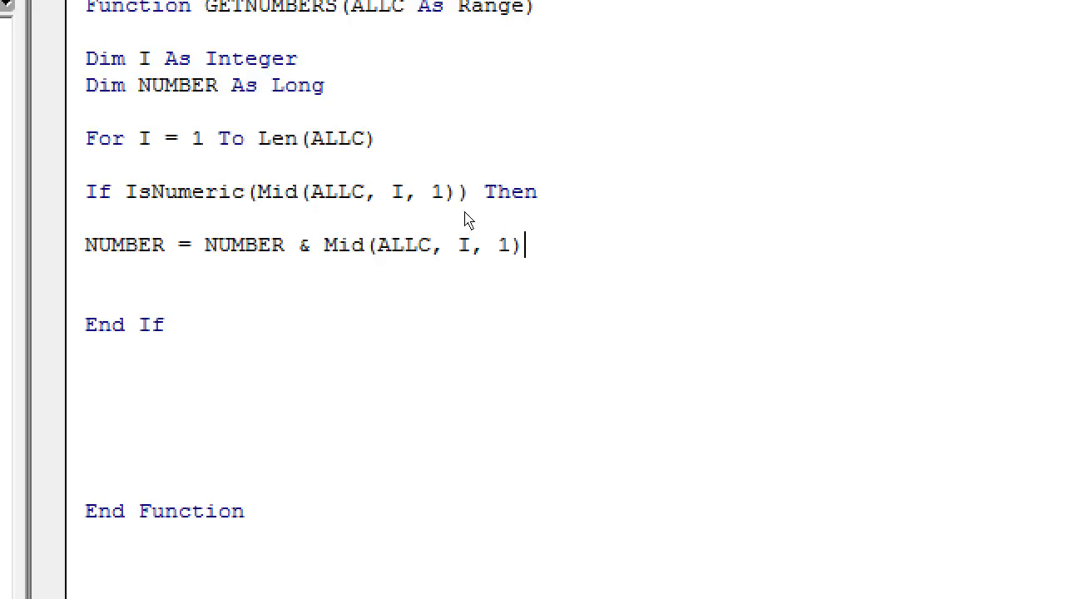
key("Home")
key("ctrl+Right")
key("ctrl+Right")
key("ctrl+Right")
key("shift+Right")
key("End")
left_click_drag(323, 192, 443, 192)
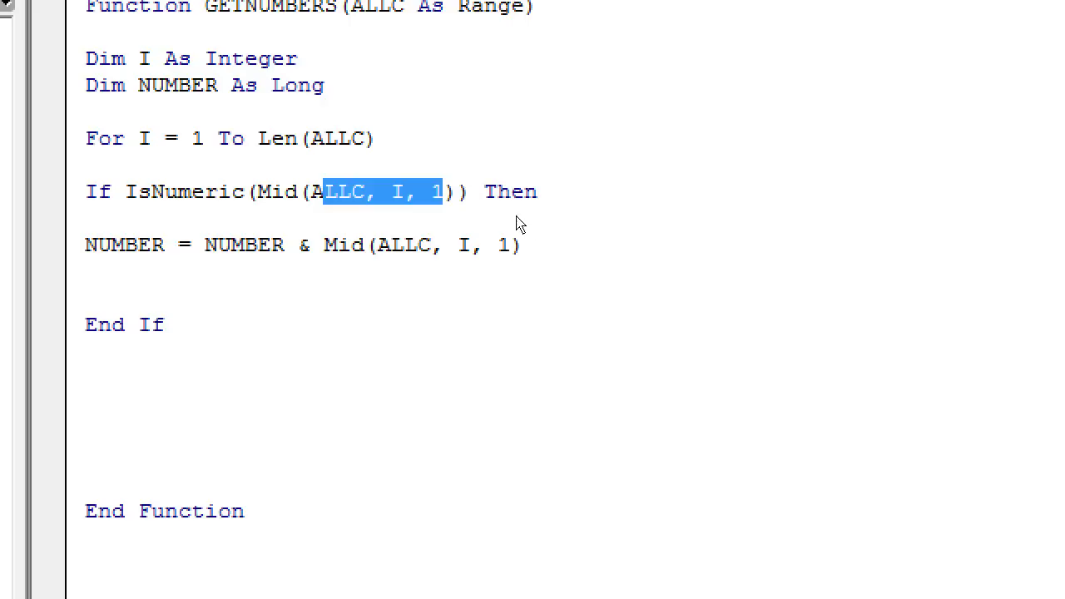
Step: Add GETNUMBERS = NUMBER on a new line just above End If
key("Down")
key("Down")
key("Down")
key("Down")
key("Down")
key("Up")
key("Up")
key("Up")
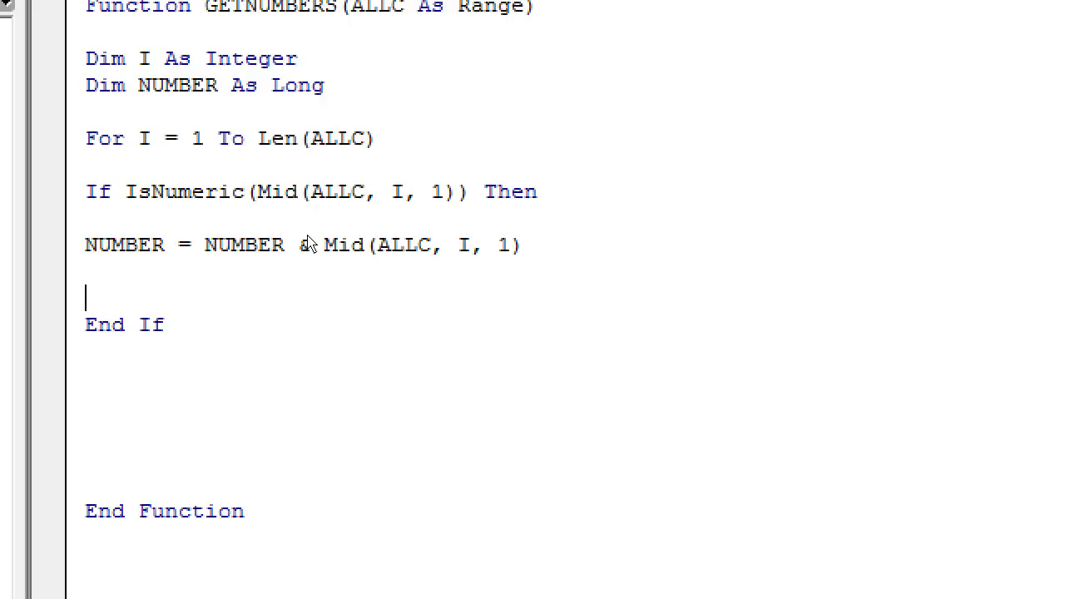
key("Return")
type("GET")
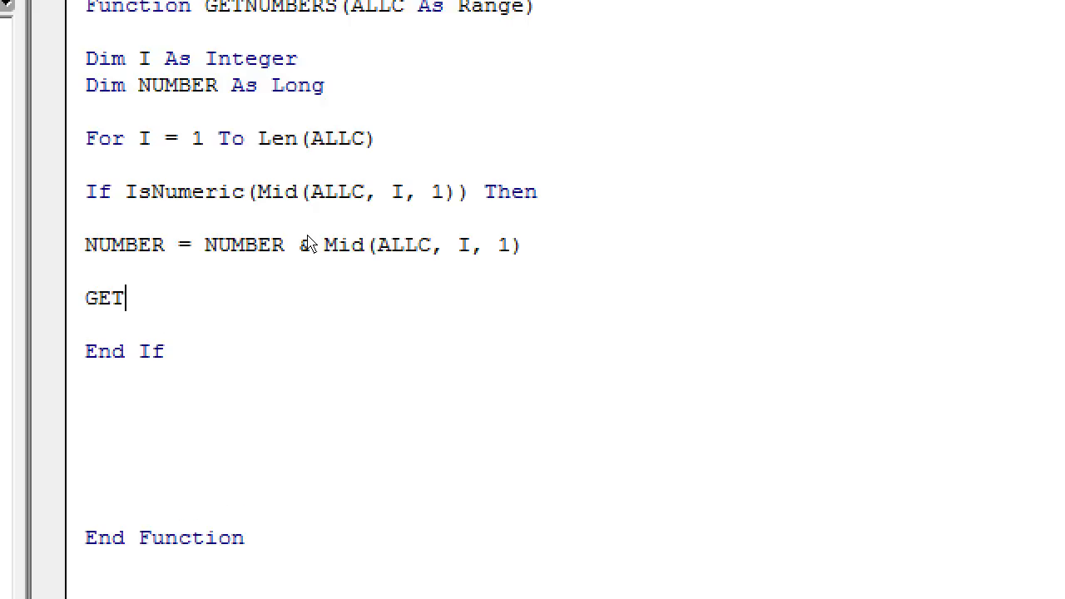
type("NUMBER")
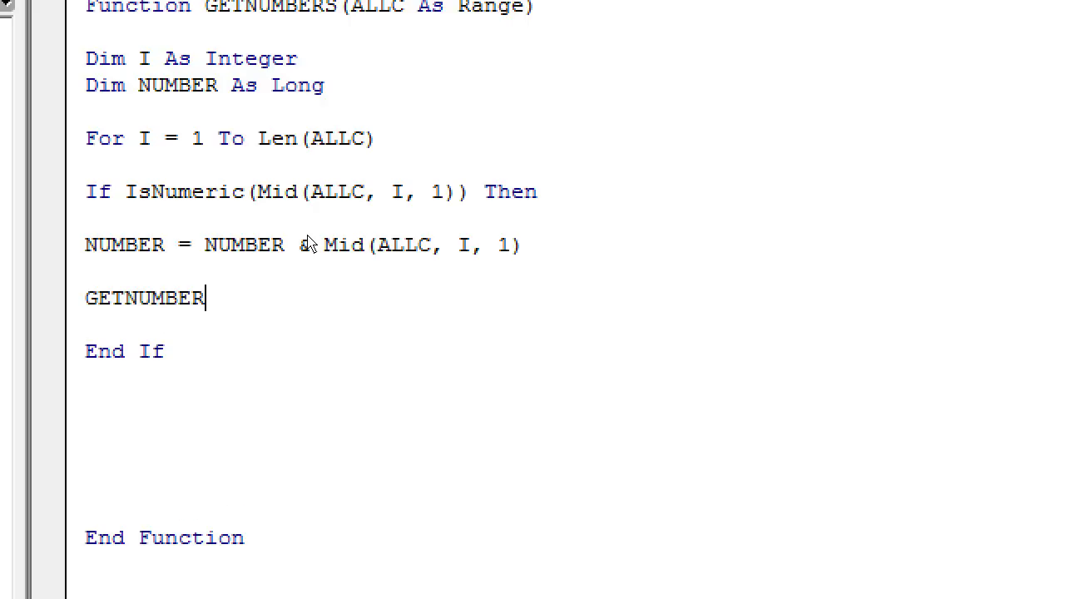
type("S = ")
type("NUMBER")
key("Down")
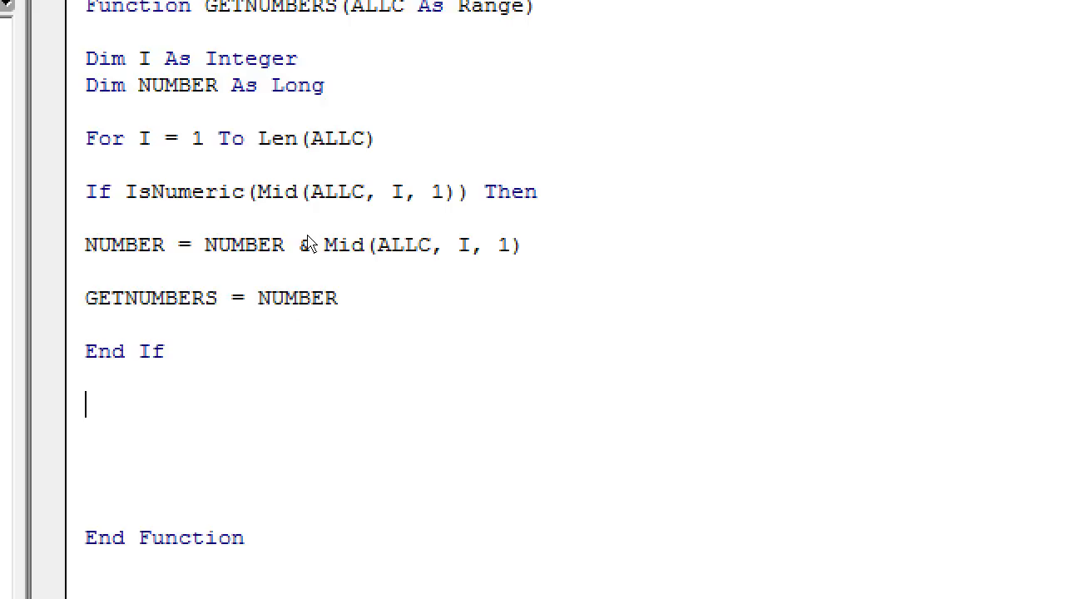
Step: Close the loop with Next below End If and return to the worksheet
type("NEXT")
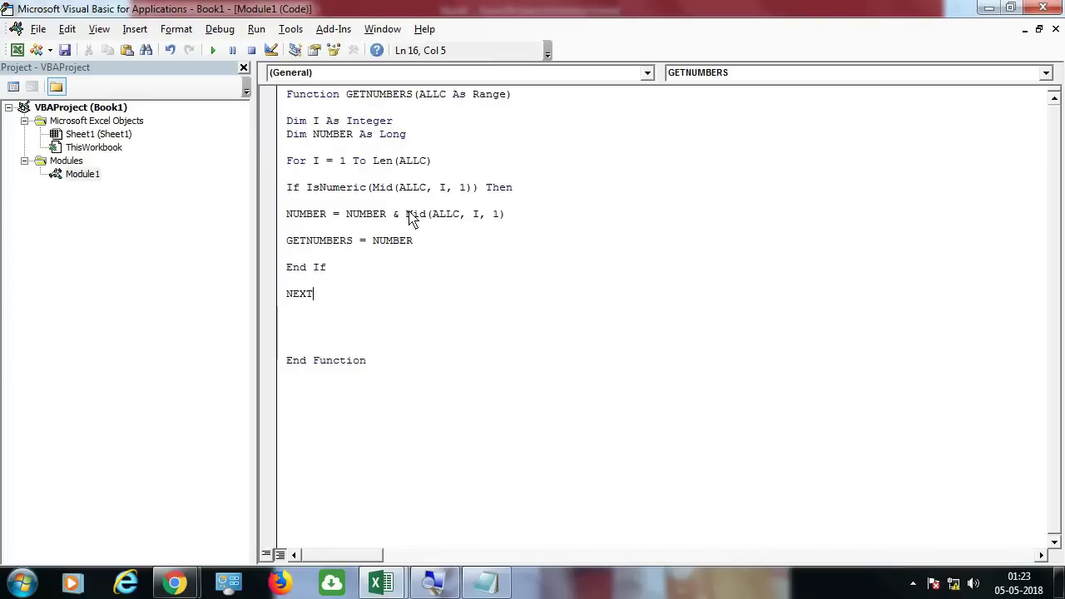
left_click(462, 241)
key("alt+F11")
Step: Enter =GETNUMBERS(A2) in B2 and fill it down through B7
left_click(441, 283)
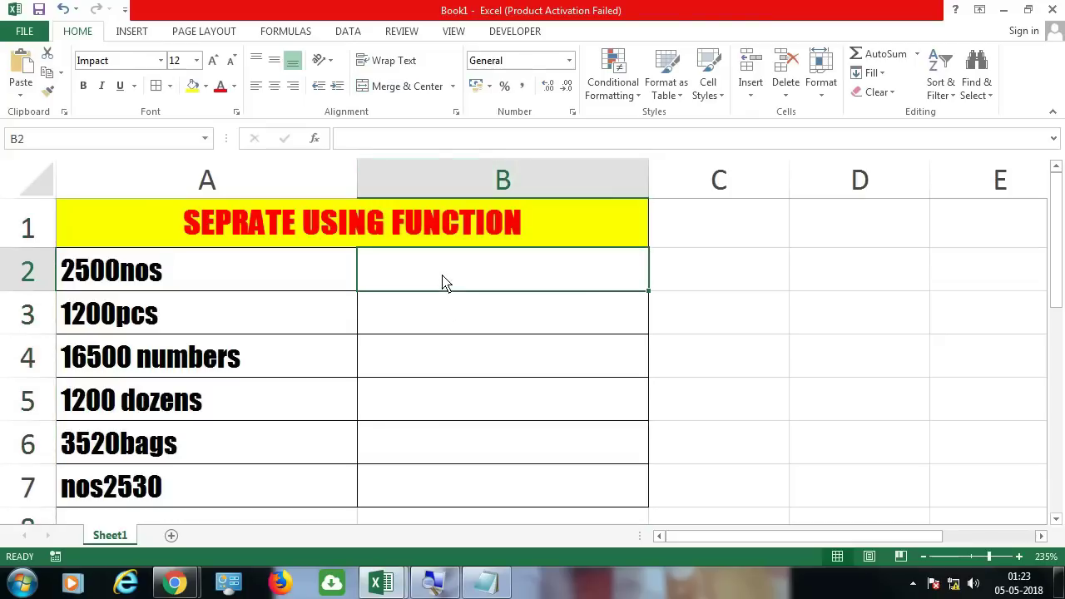
type("=GET")
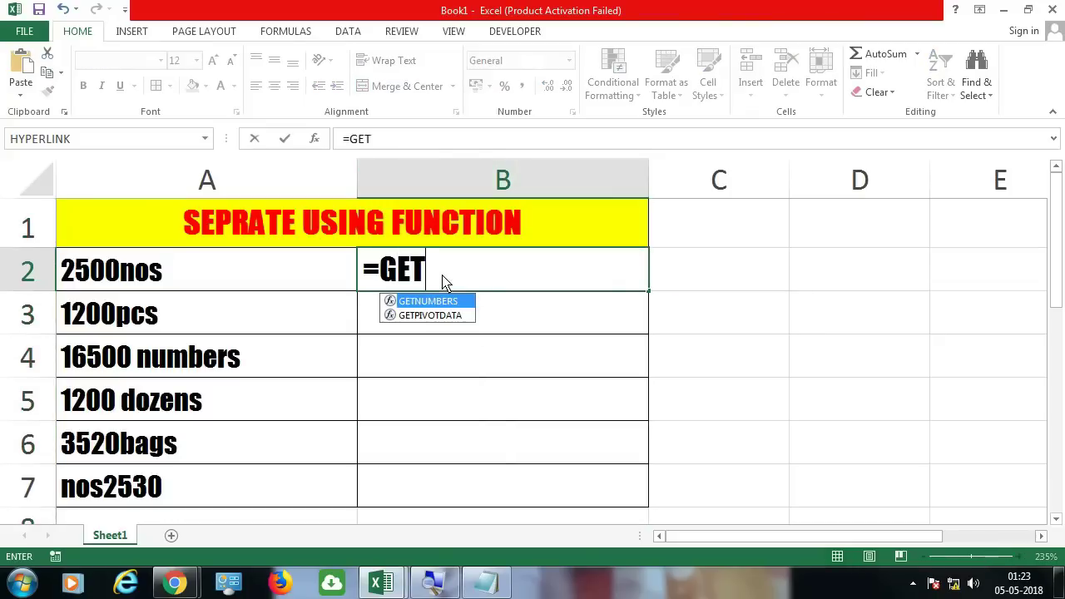
key("Tab")
key("Left")
key("Return")
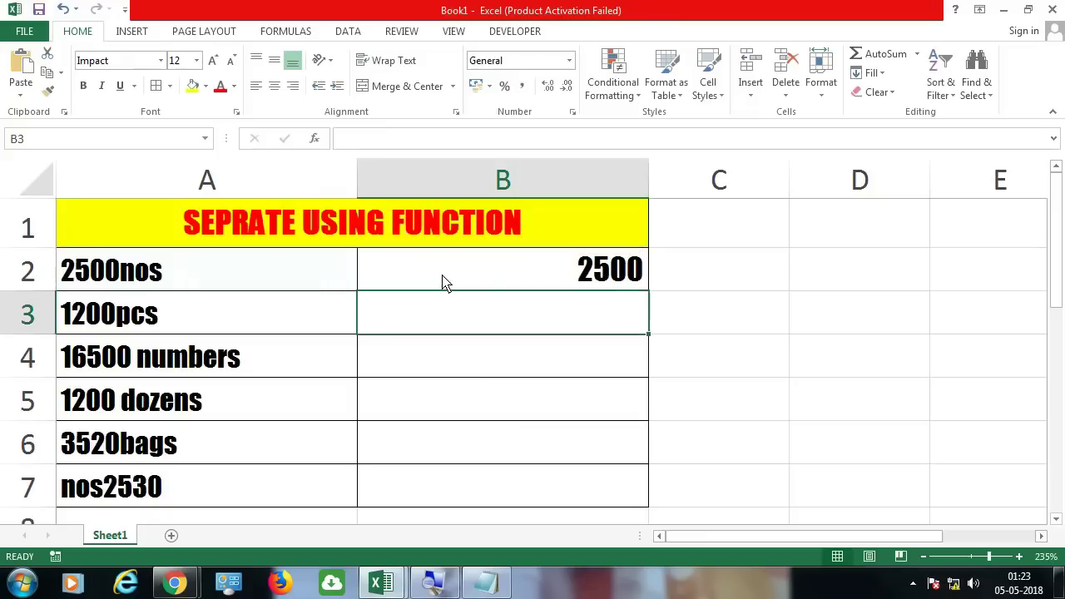
left_click(549, 287)
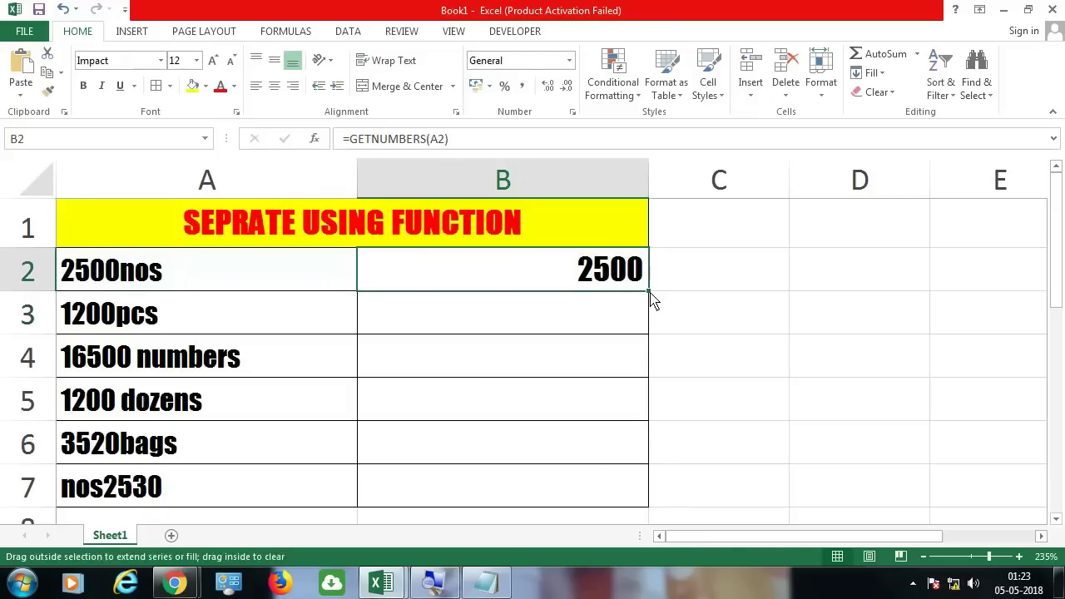
left_click_drag(649, 291, 651, 499)
Step: Inspect B3's formula referencing A3 and the letters pcs in A3's 1200pcs text
left_click(535, 320)
double_click(535, 320)
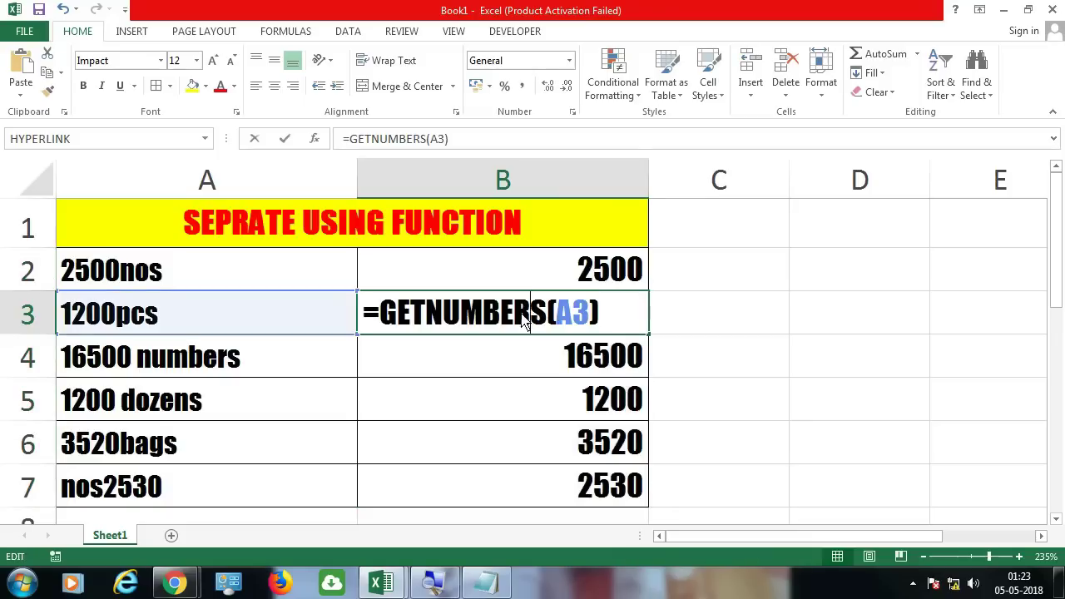
left_click_drag(556, 320, 588, 320)
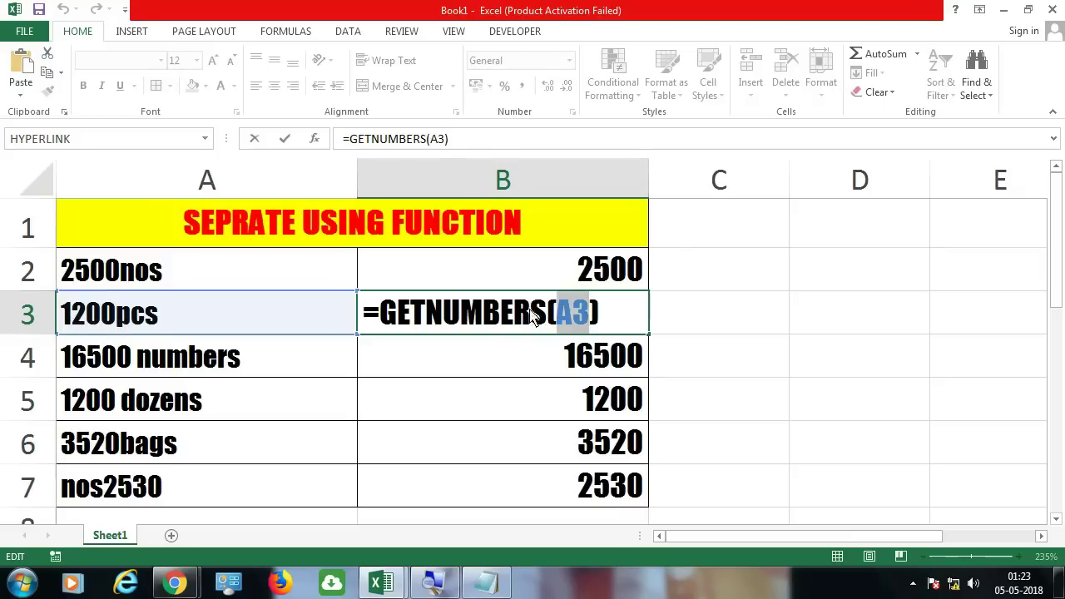
key("ctrl+Return")
left_click(188, 321)
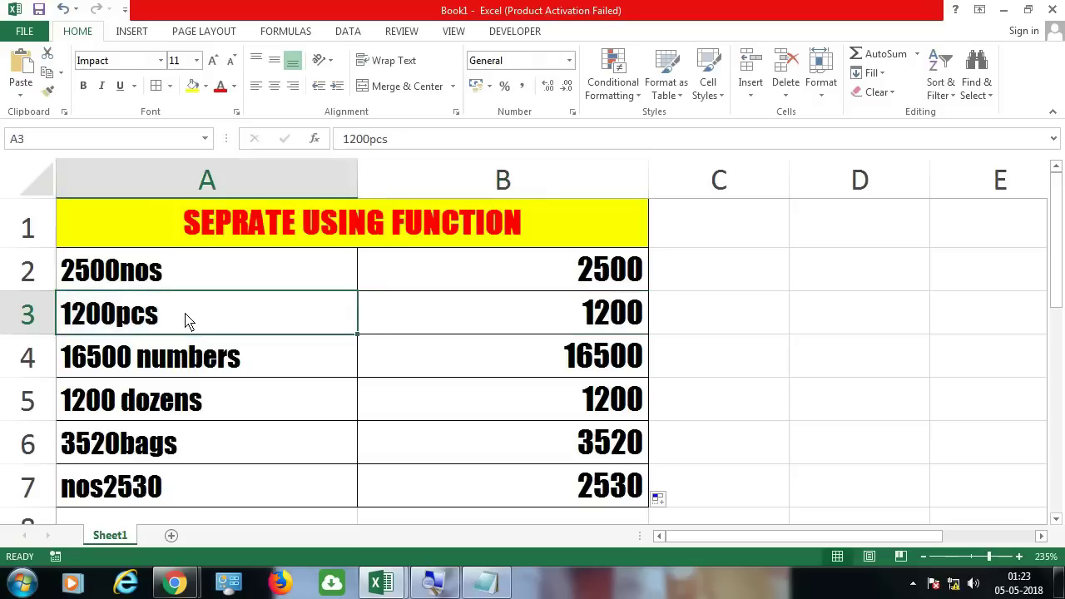
double_click(178, 316)
left_click_drag(158, 316, 107, 329)
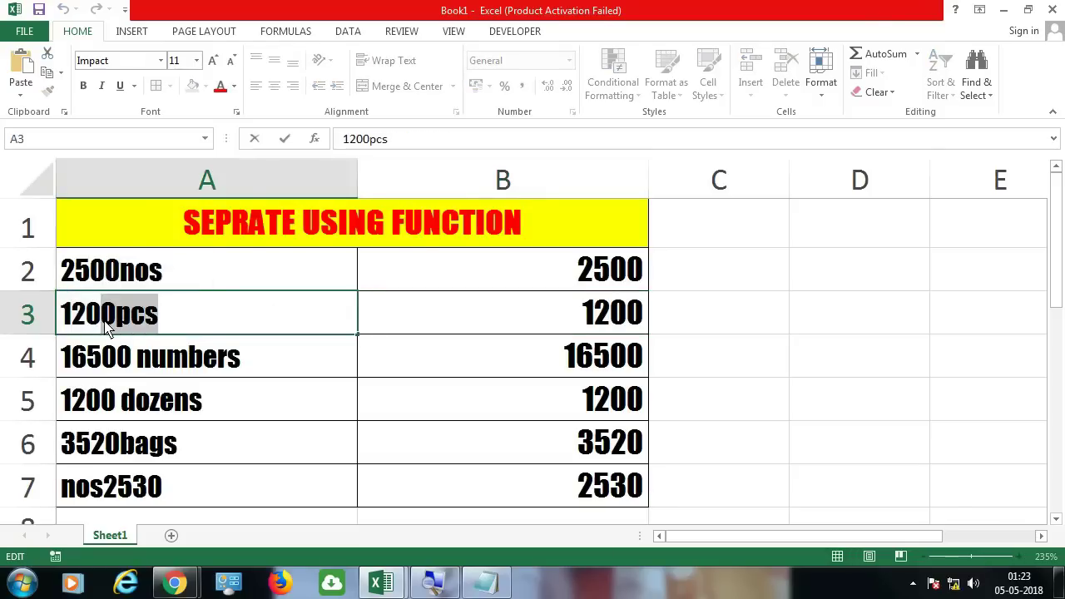
key("Escape")
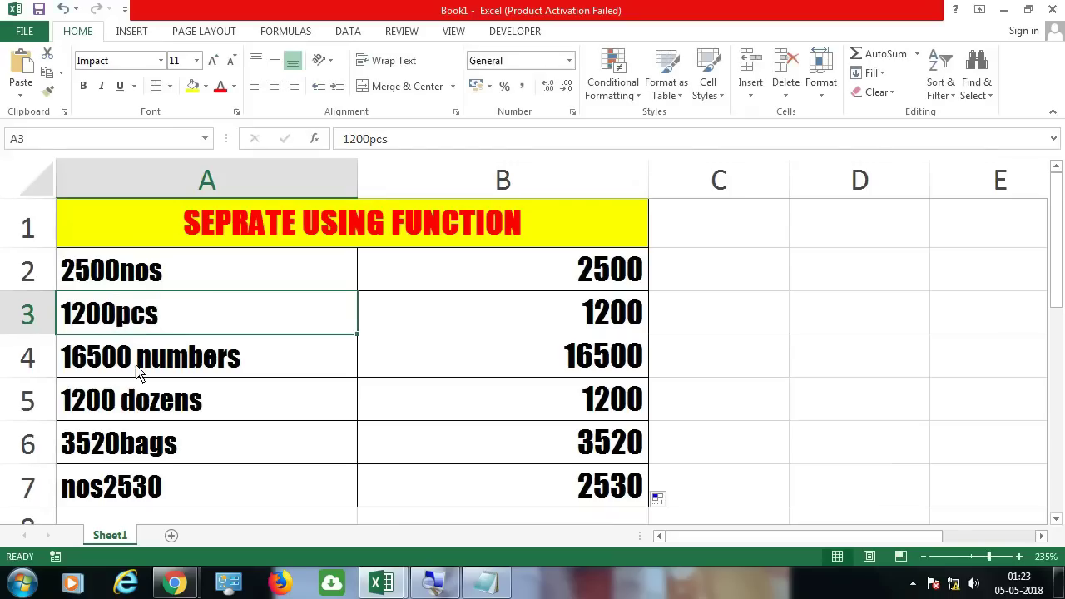
Step: Inspect A7's nos2530 text, separating the letters nos from the digits 2530
double_click(129, 497)
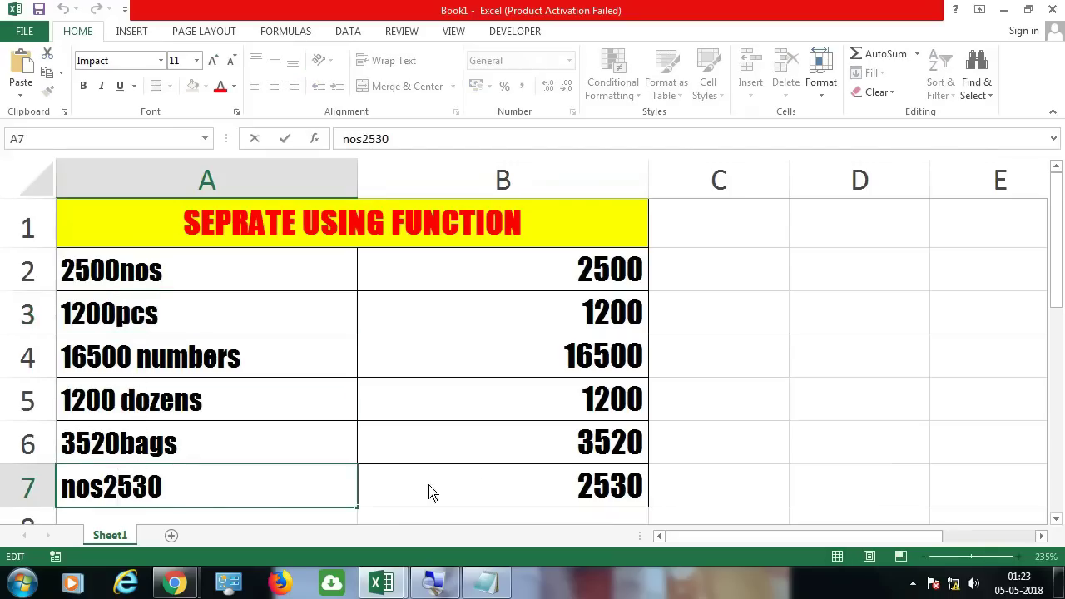
left_click_drag(63, 493, 103, 492)
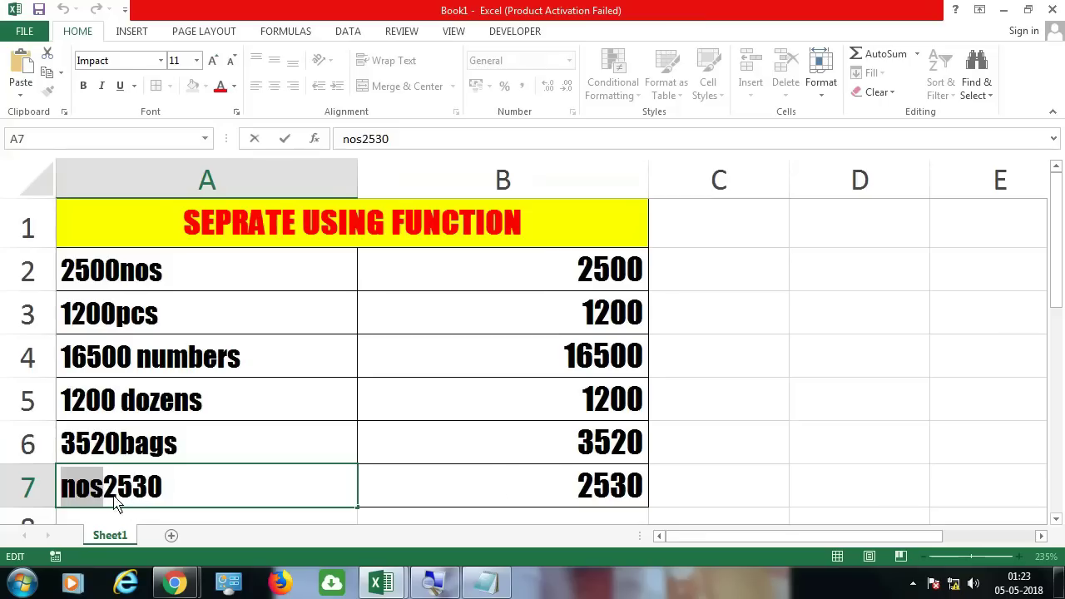
left_click(107, 499)
left_click_drag(104, 491, 176, 486)
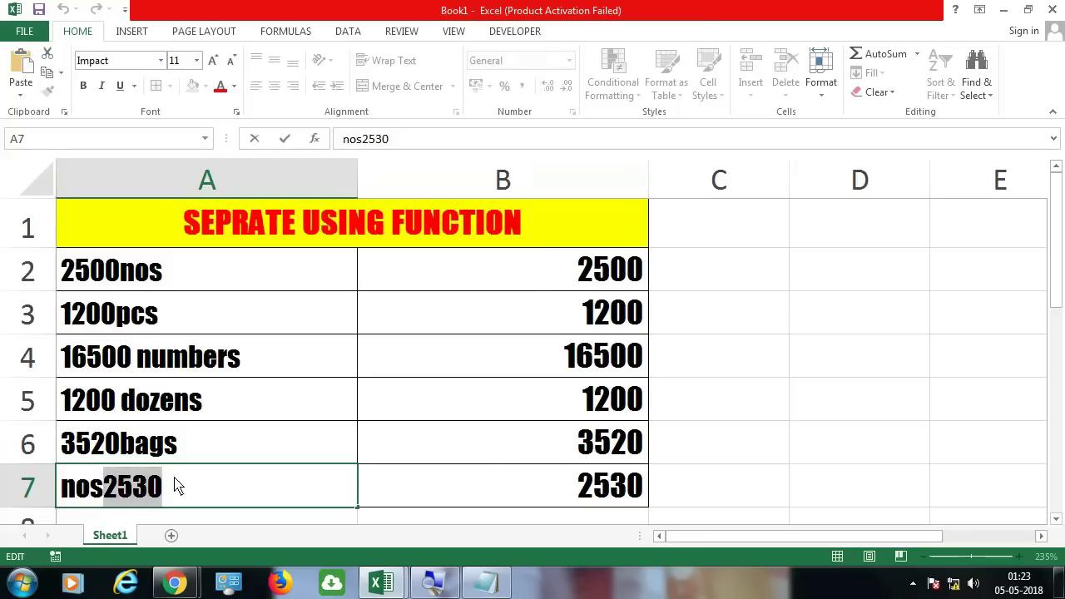
left_click(188, 494)
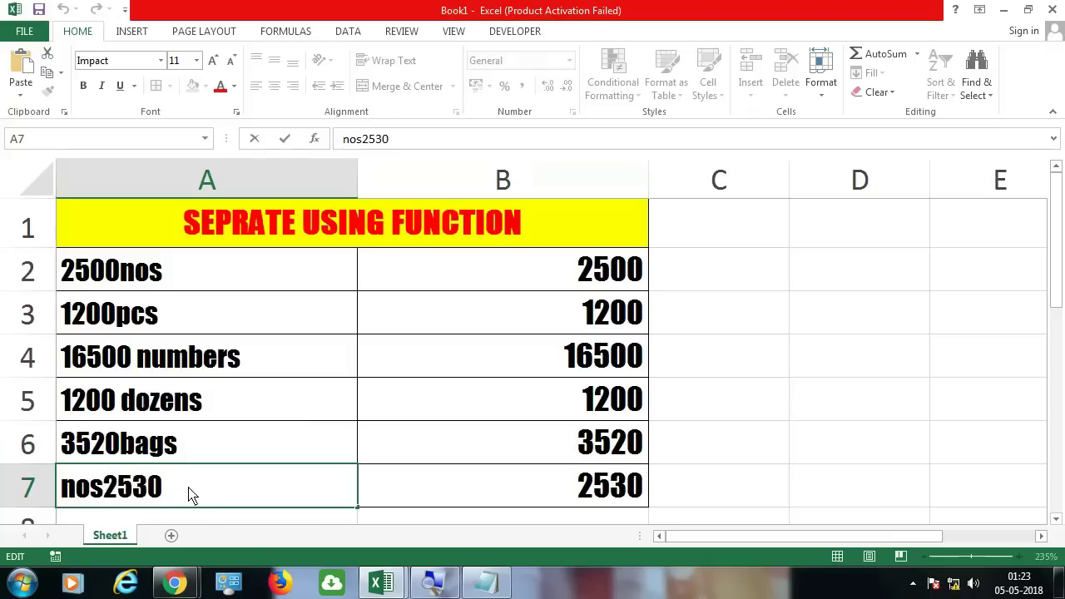
left_click(499, 487)
key("alt+F11")
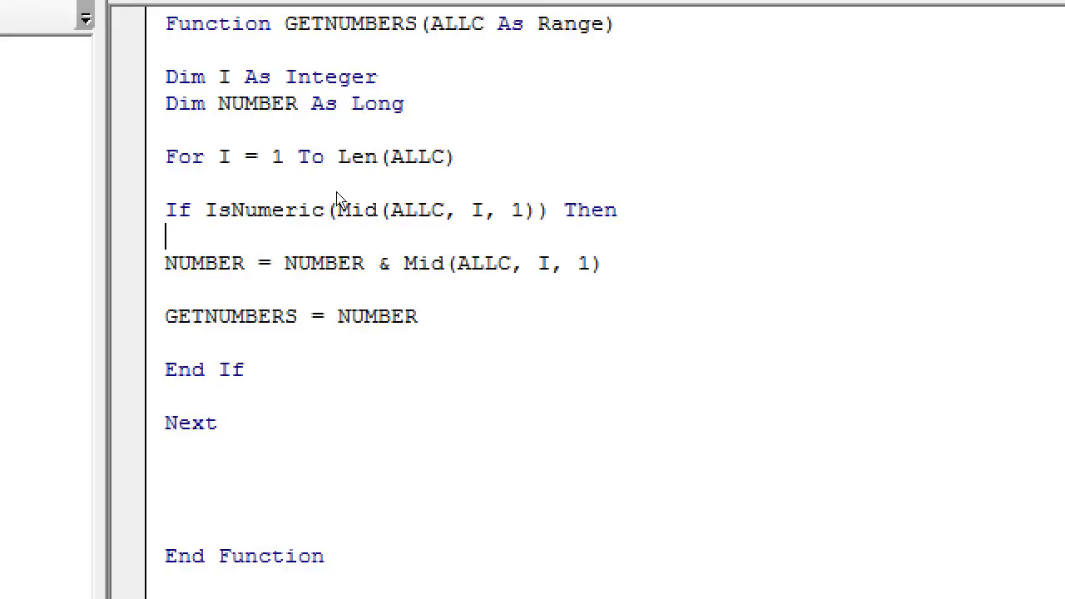
Step: Explain the IsNumeric check and how Mid's I argument starts from the loop's value 1
double_click(309, 193)
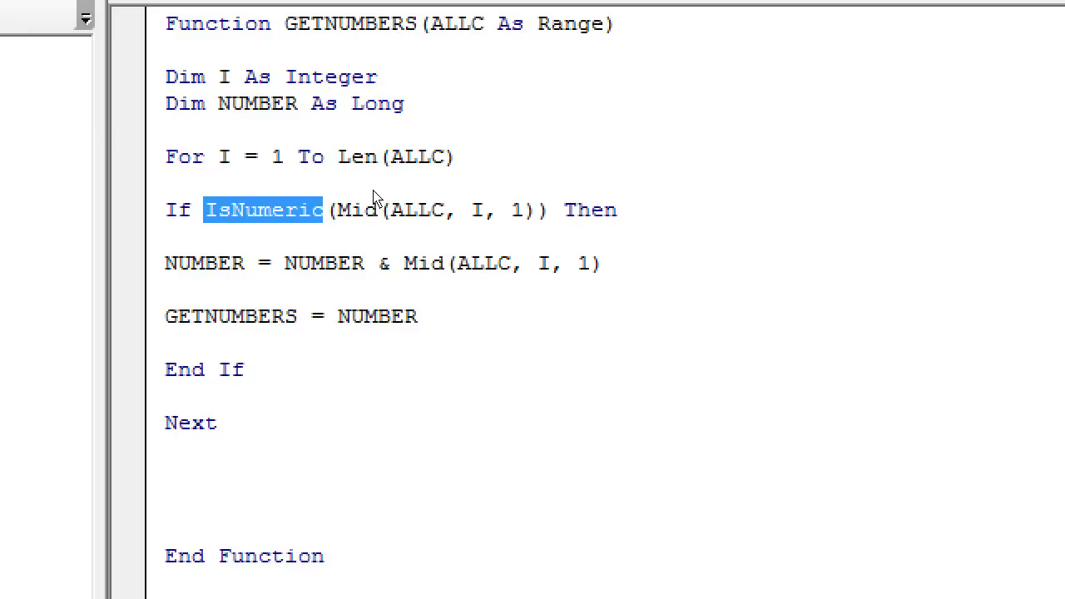
left_click_drag(337, 208, 466, 194)
mouse_move(296, 263)
left_mouse_down()
mouse_move(441, 218)
mouse_move(442, 192)
mouse_move(403, 193)
left_mouse_up()
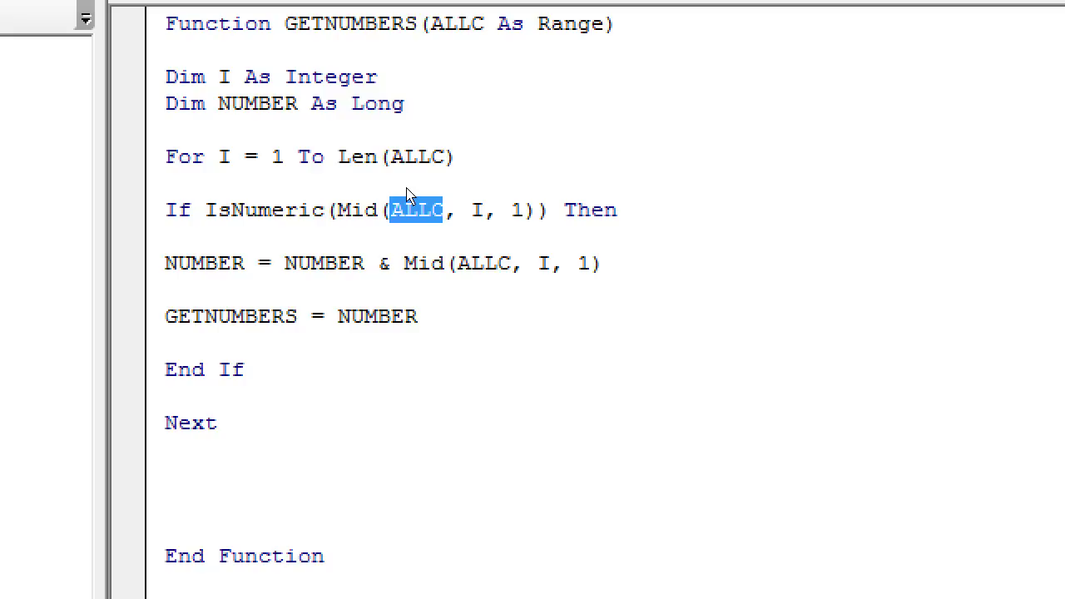
key("ctrl+Right")
key("shift+Right")
key("Up")
key("ctrl+Left")
key("ctrl+Left")
key("ctrl+Left")
key("shift+Right")
left_click(443, 203)
key("shift+Right")
key("shift+Right")
key("shift+Right")
key("shift+Right")
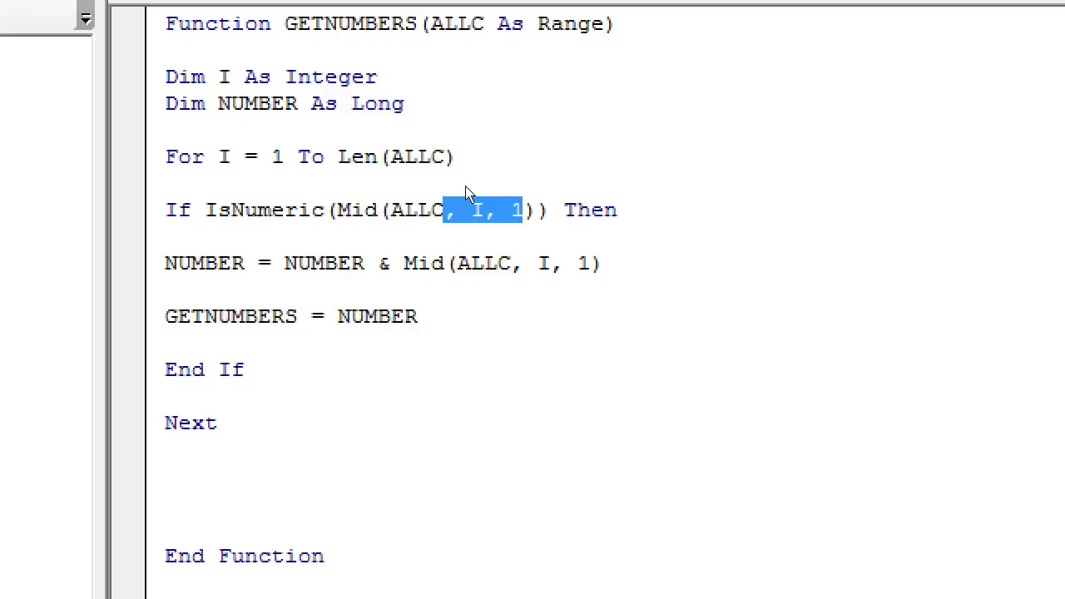
Step: Highlight the assigned NUMBER variable and the Mid concatenation on the NUMBER line
key("Down")
key("Home")
key("ctrl+Right")
key("ctrl+Right")
key("Right")
key("shift+Right")
key("shift+Right")
key("shift+Right")
key("shift+Right")
key("shift+Right")
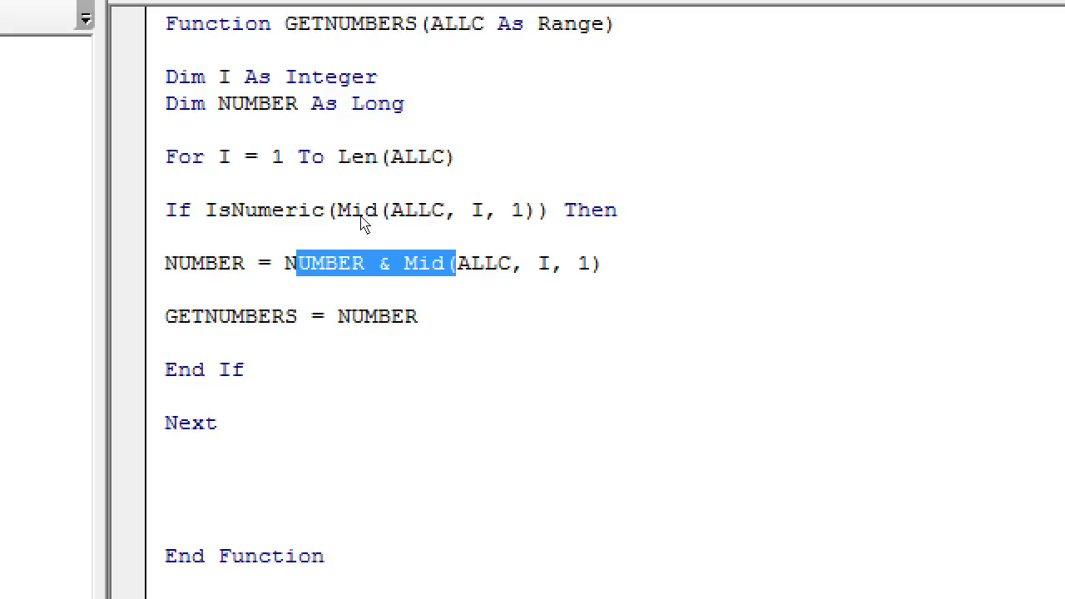
key("Left")
key("Right")
key("Right")
key("Home")
key("Right")
key("Right")
key("Right")
key("shift+Right")
key("shift+Right")
key("shift+Right")
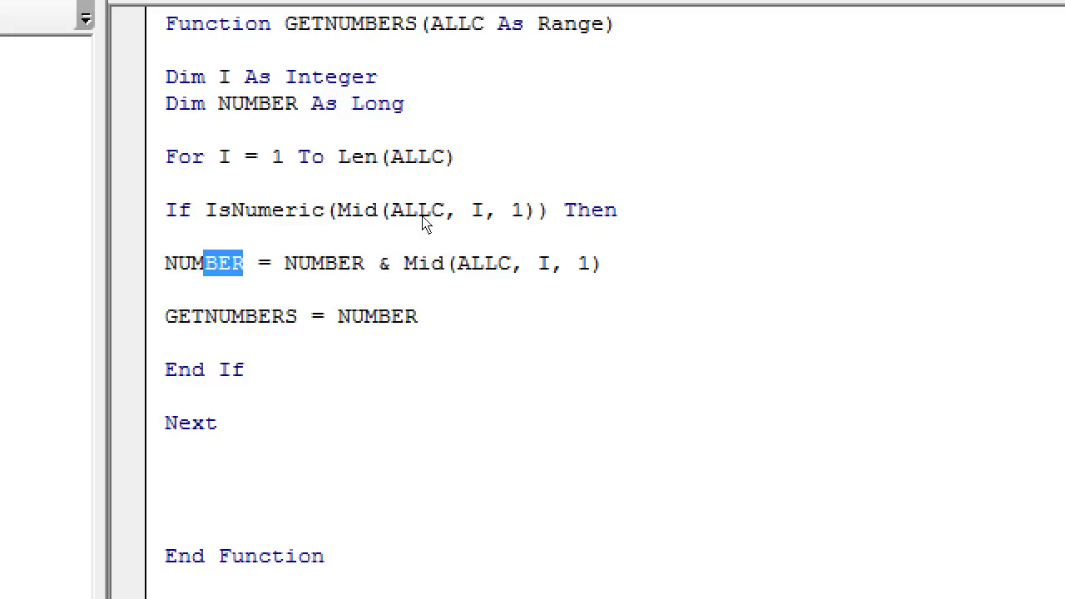
key("ctrl+Right")
key("ctrl+Right")
key("ctrl+Right")
key("Right")
key("Right")
key("shift+Right")
key("shift+Right")
key("shift+Right")
key("shift+Right")
key("shift+Right")
key("shift+Right")
key("shift+Right")
key("shift+Right")
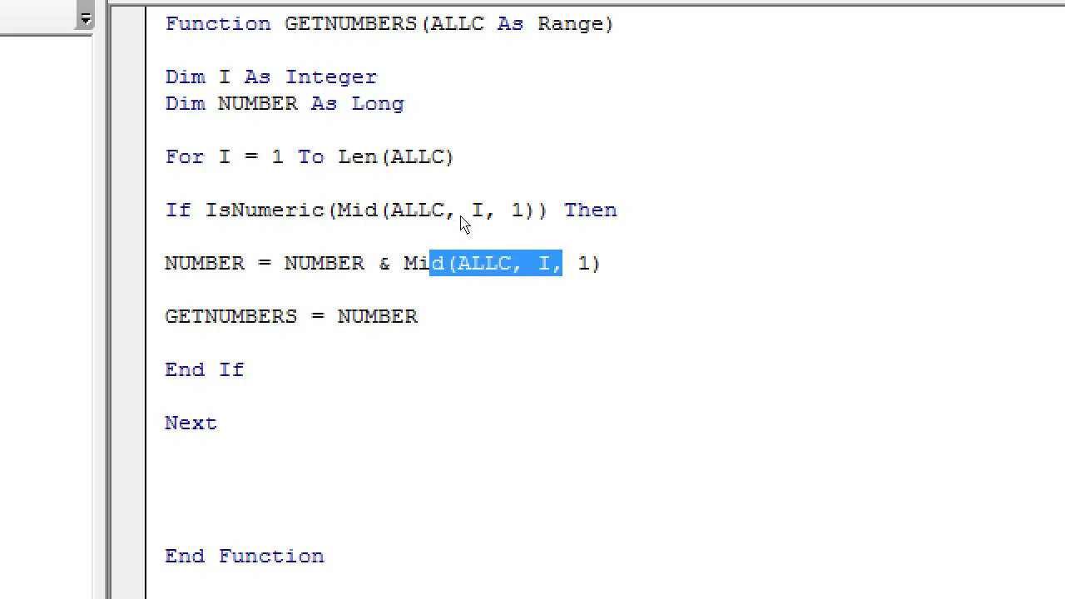
key("Right")
key("Home")
key("Right")
key("Right")
key("Right")
key("shift+Right")
key("shift+Right")
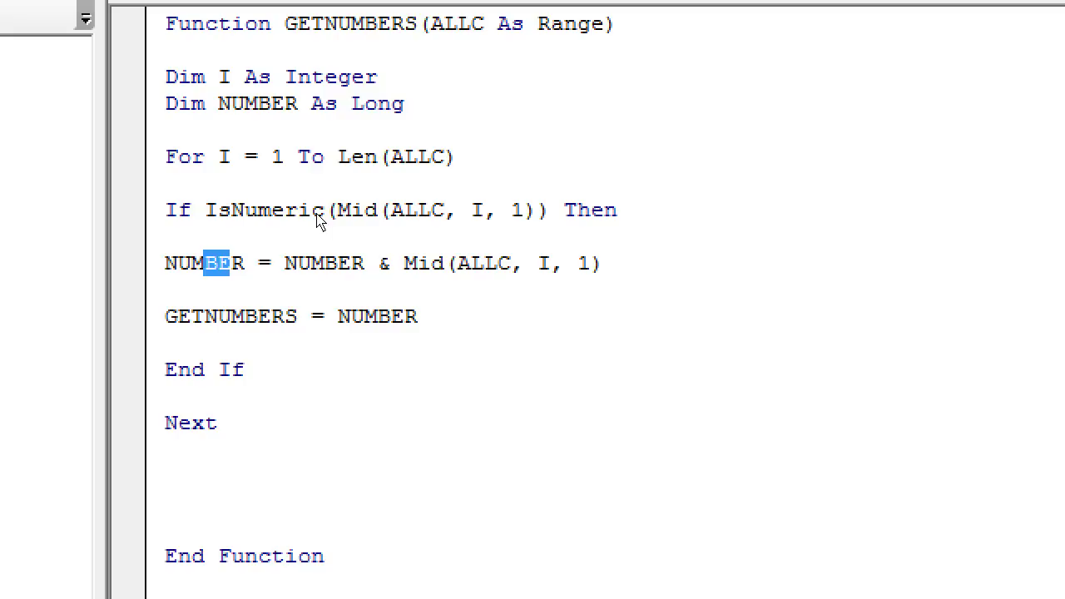
Step: Highlight the Mid call, the concatenation and the For loop range once more
left_click_drag(379, 210, 421, 193)
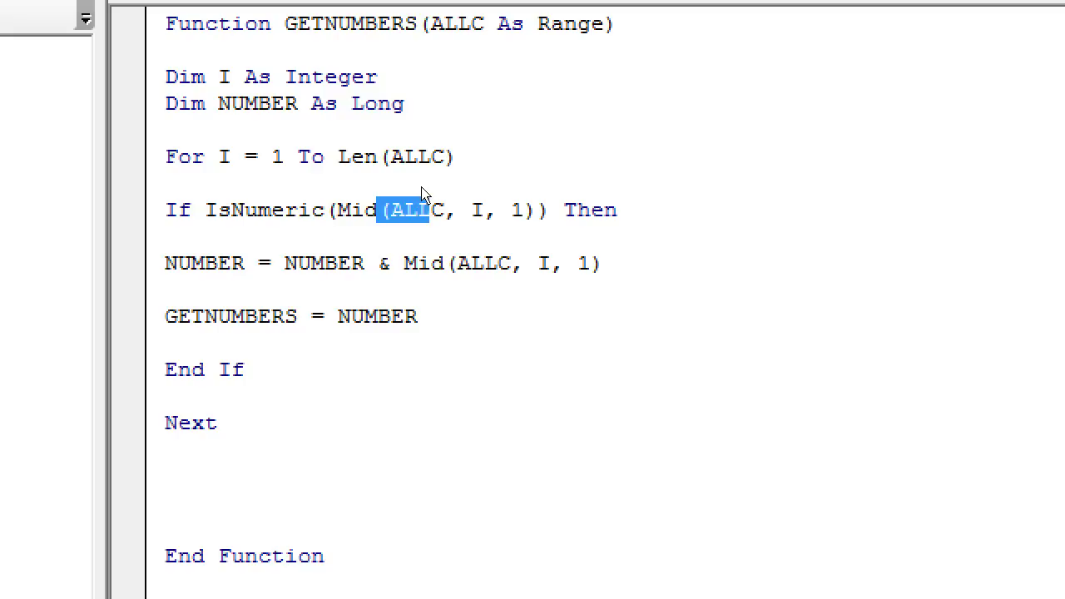
left_click_drag(310, 262, 497, 263)
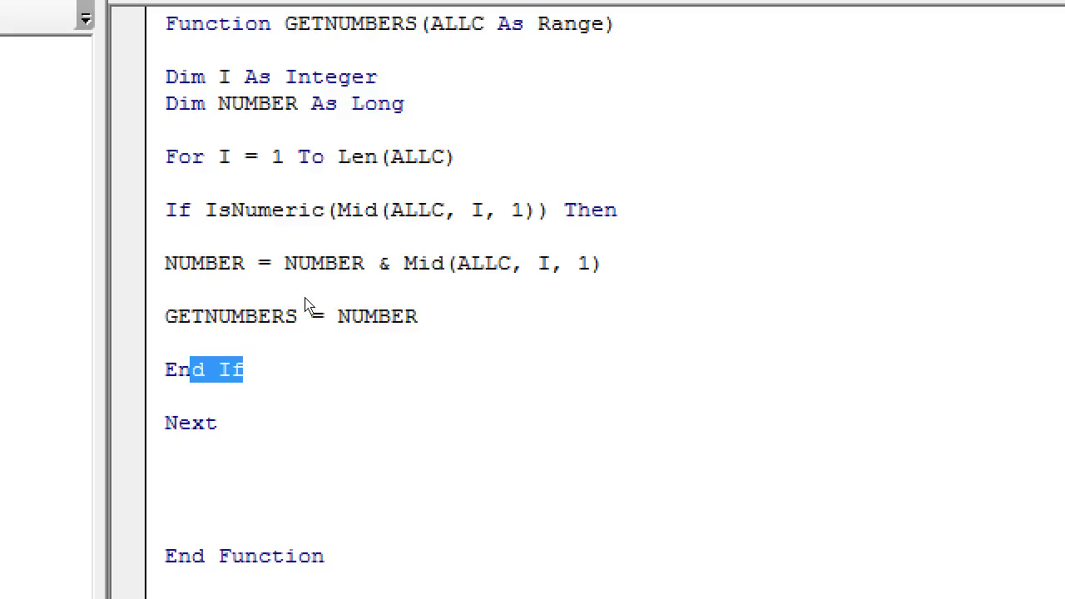
left_click_drag(176, 156, 366, 162)
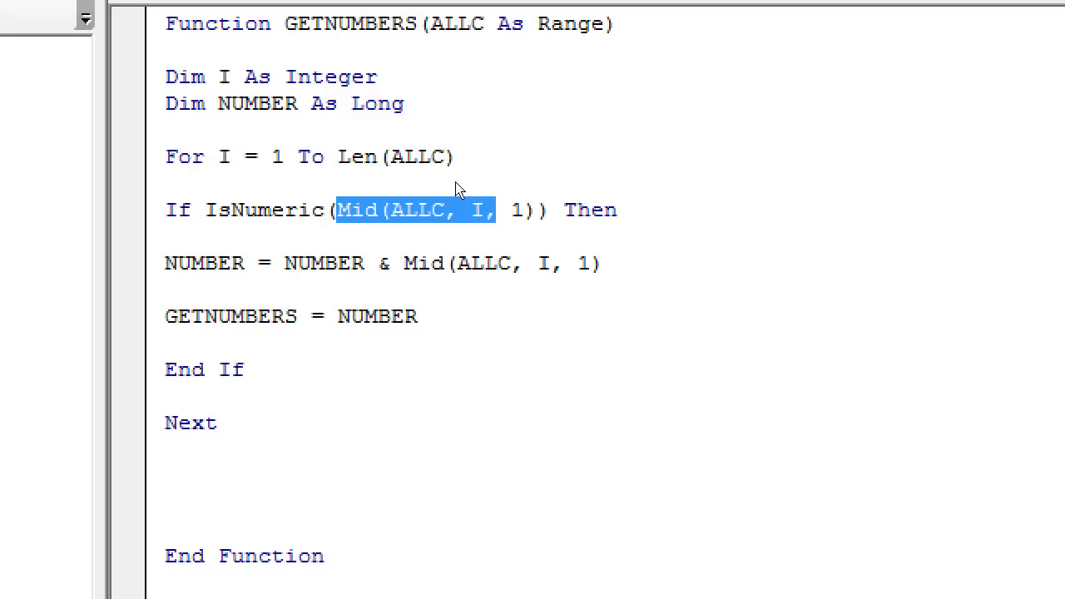
key("alt+Tab")
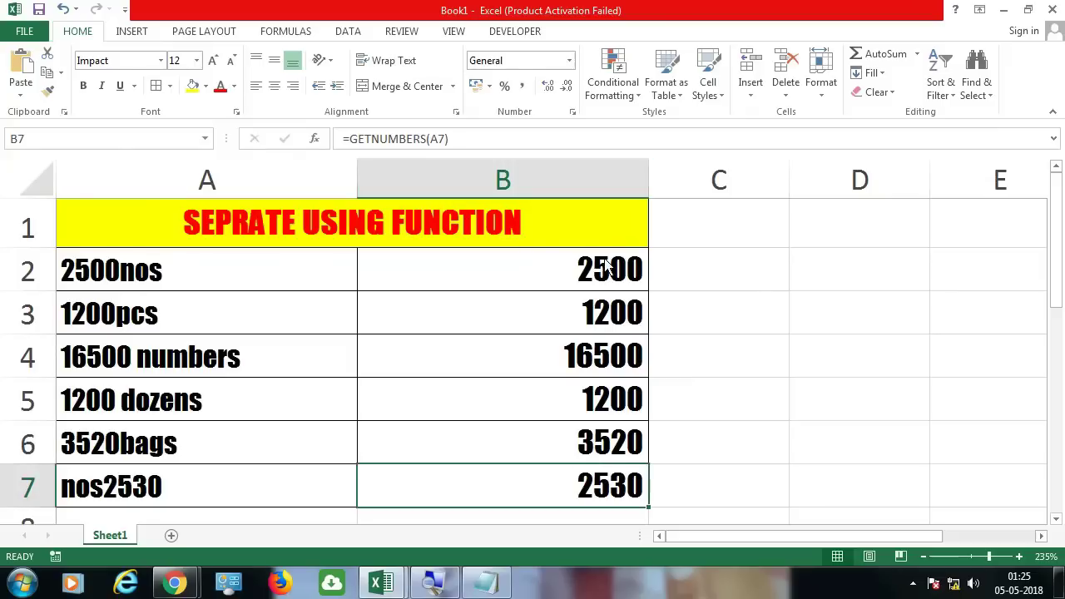
Step: Enter the test formula =MID(A2,1,1) in cell C2
left_click(804, 281)
left_click(746, 277)
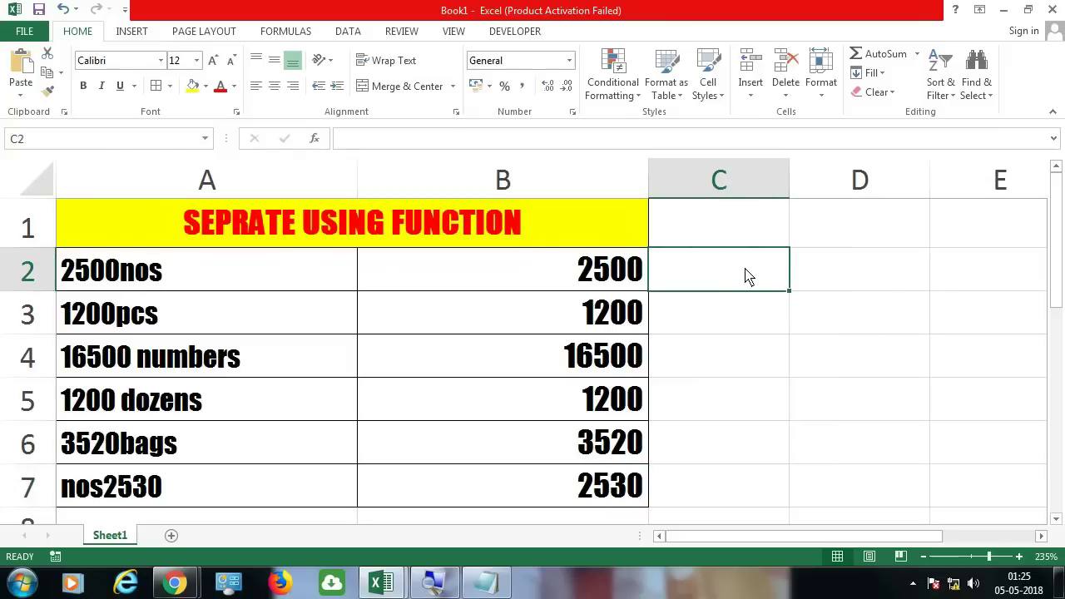
type("=MID(")
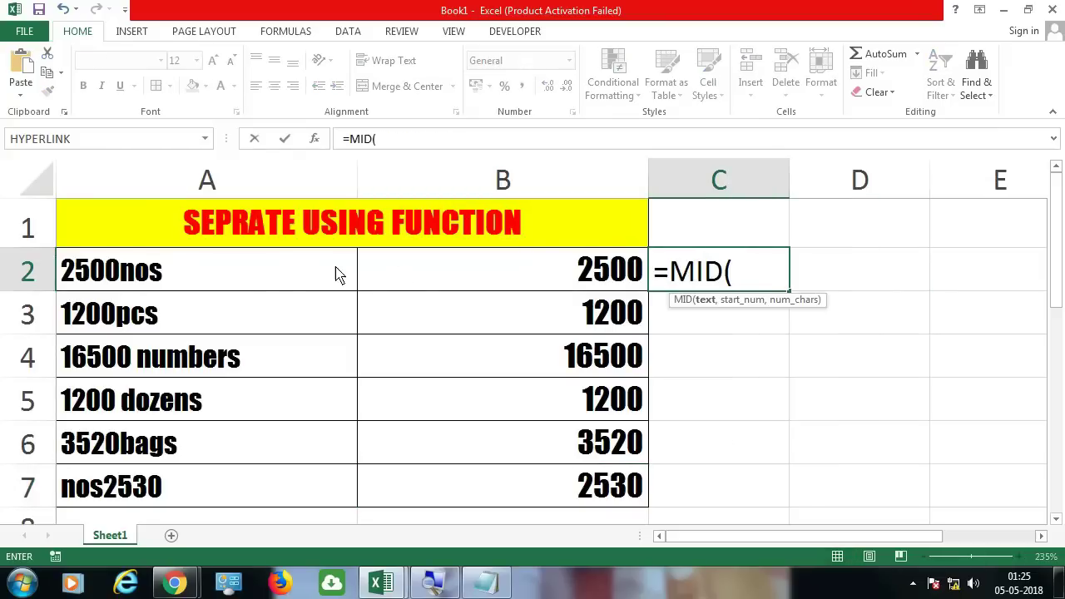
left_click(258, 278)
type(",1,")
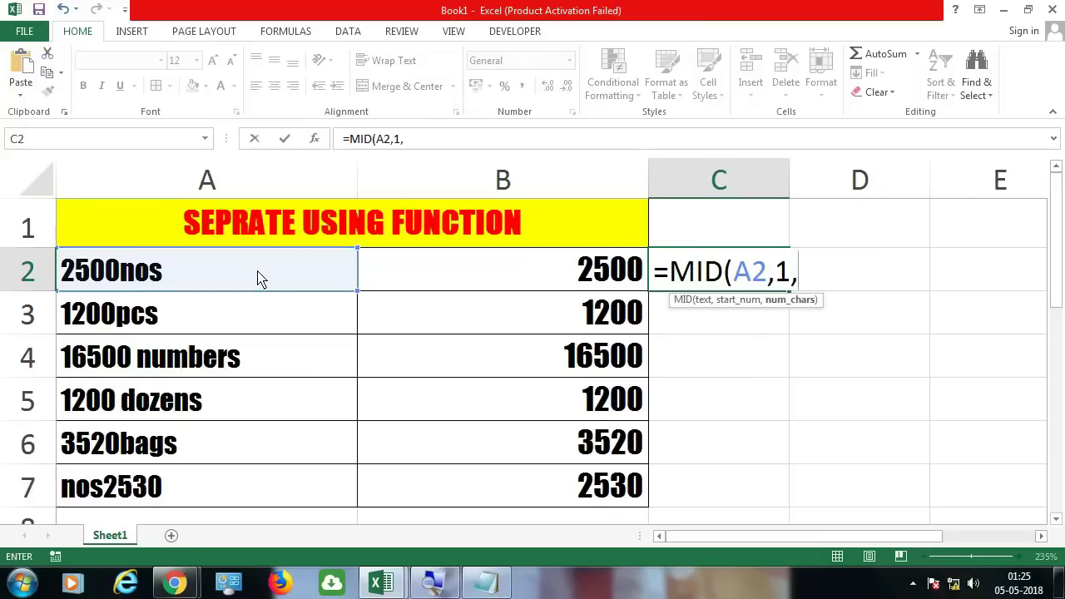
type("1)")
key("Return")
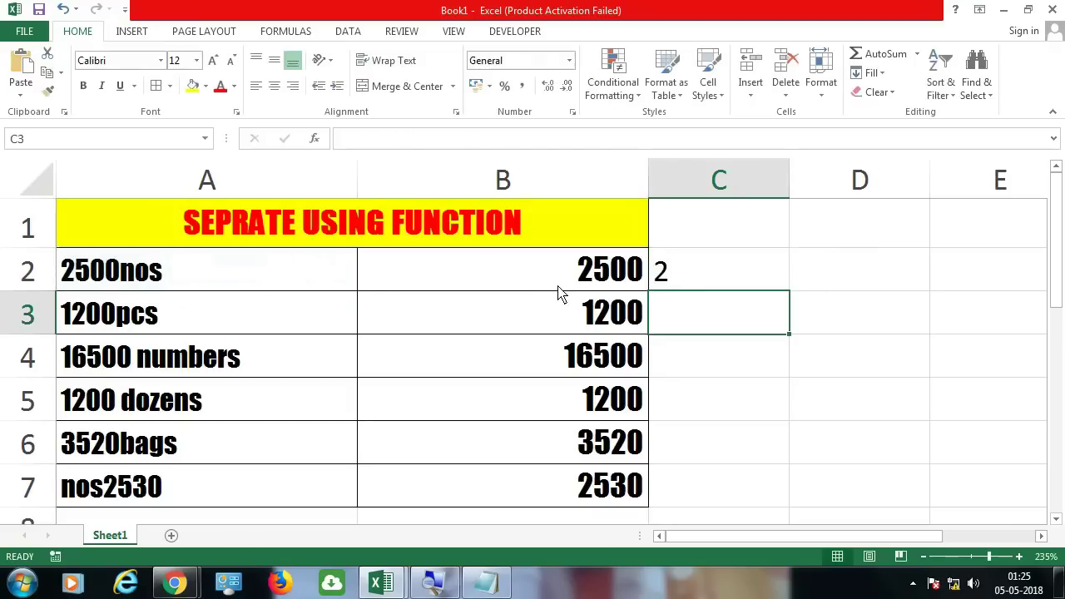
Step: Change the MID start position in C2 to 2 to see the next character of A2
left_click(516, 277)
left_click(141, 287)
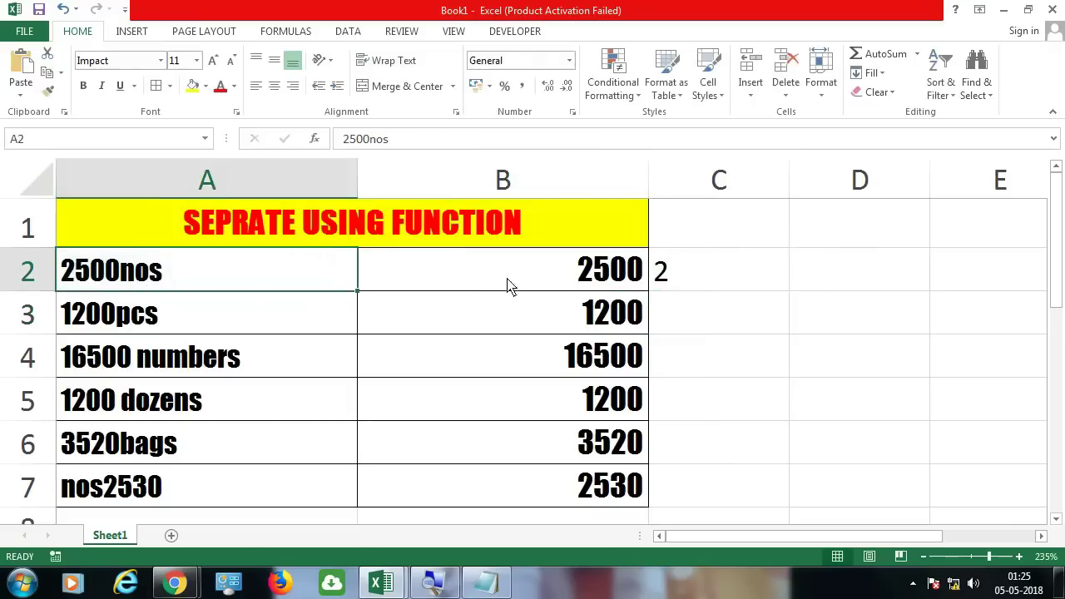
double_click(668, 276)
left_click(779, 276)
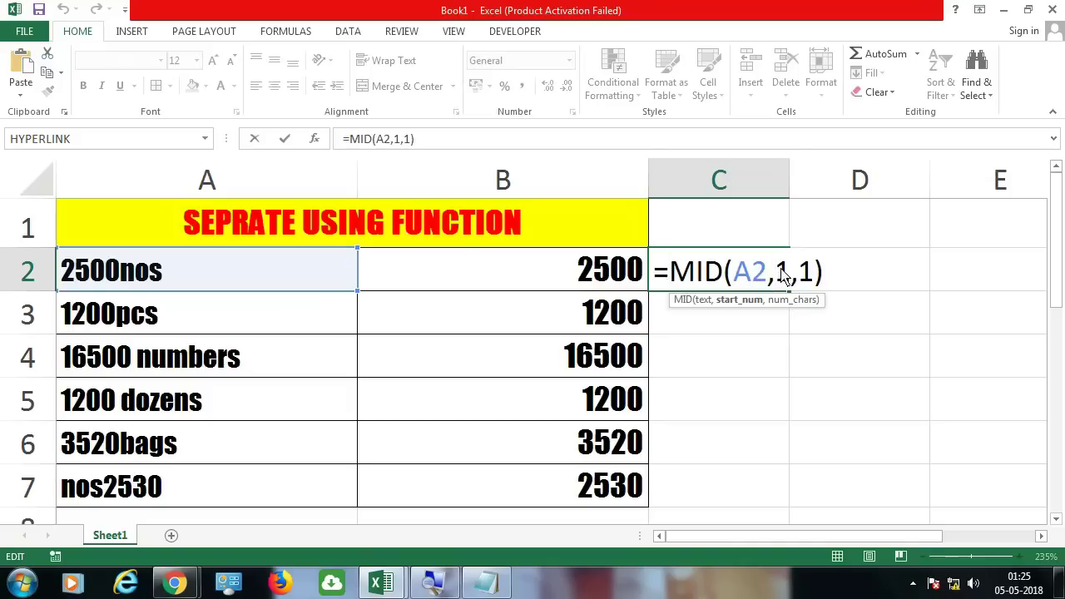
key("Delete")
key("Return")
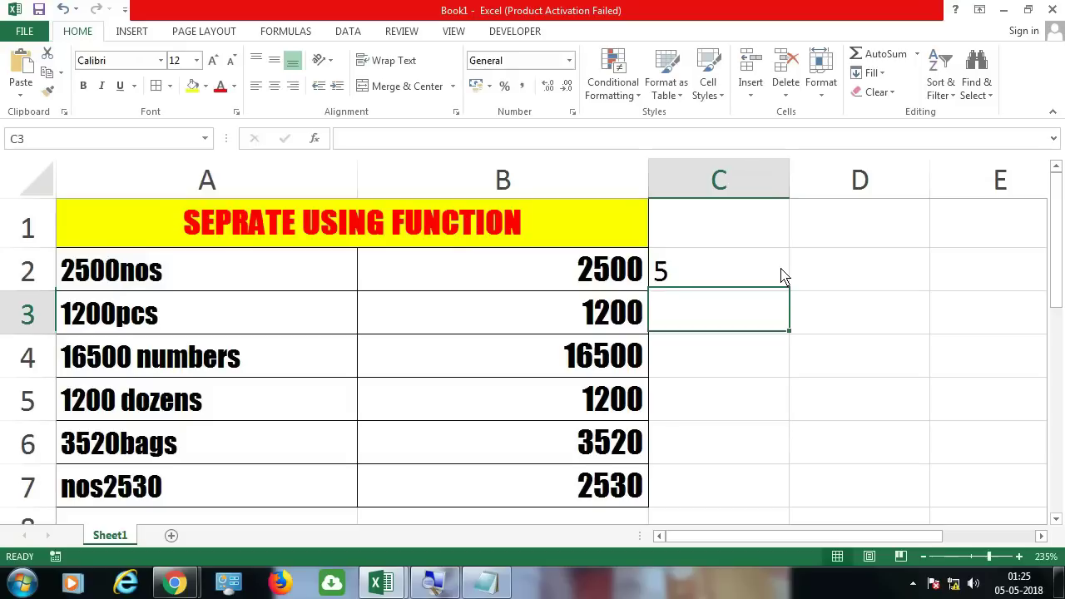
Step: Change the start position to 7 so C2 holds =MID(A2,7,1), returning s
double_click(768, 273)
left_click(787, 276)
key("BackSpace")
type("78,1)")
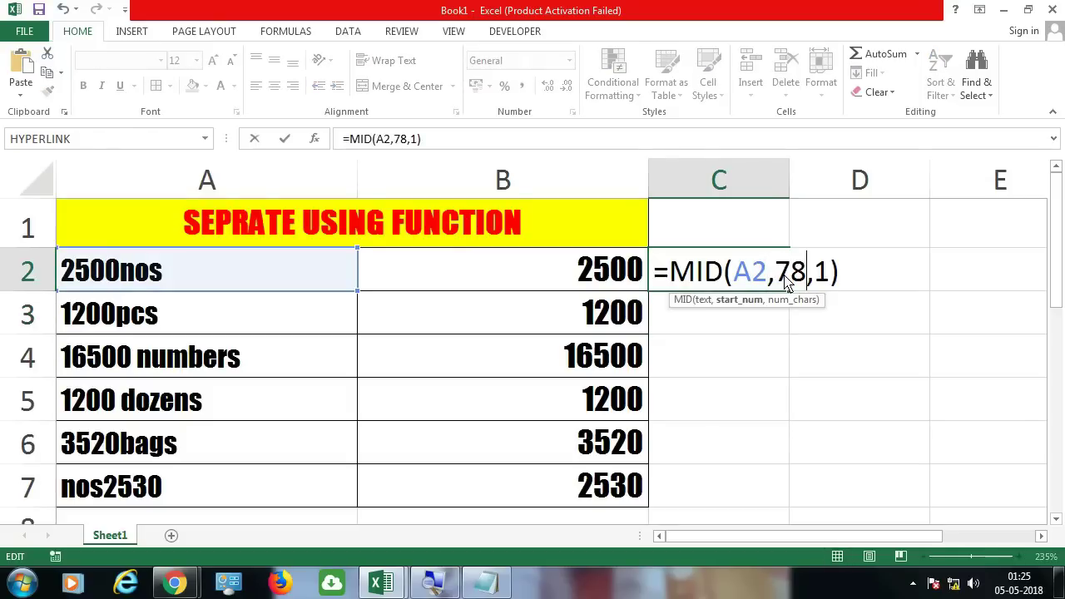
key("BackSpace")
key("Return")
left_click(745, 281)
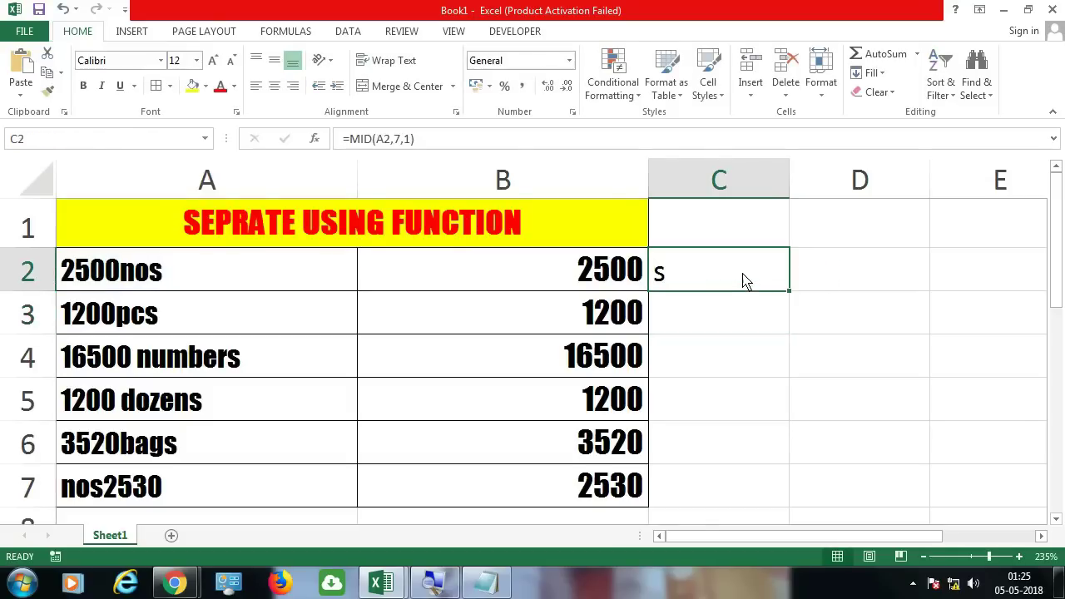
key("alt+F11")
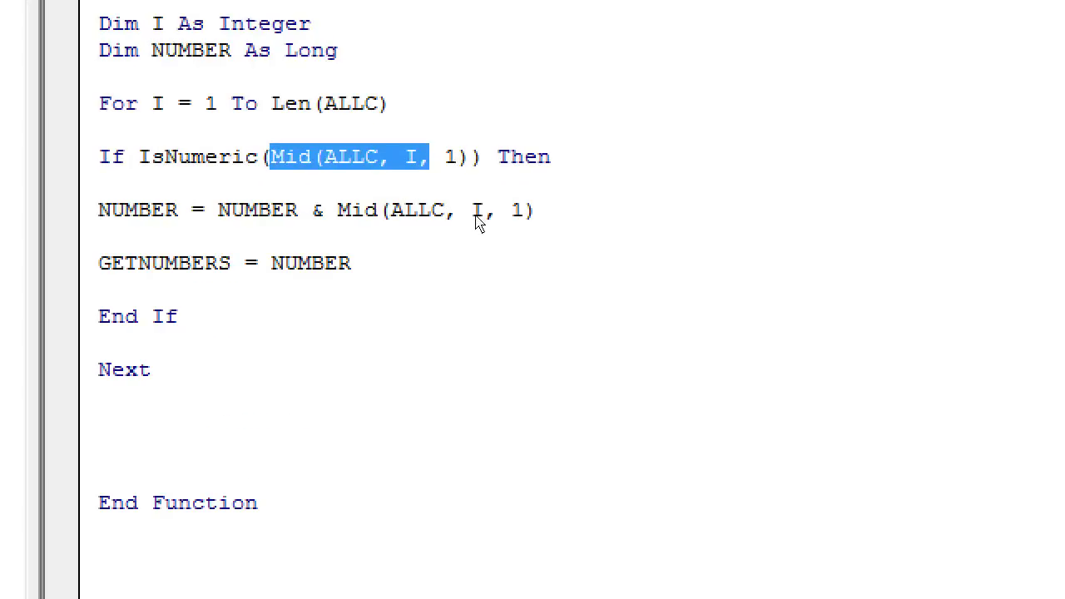
Step: Highlight the Mid call, its arguments and the second NUMBER on the concatenation line
key("Down")
mouse_move(312, 210)
left_mouse_down()
mouse_move(442, 221)
mouse_move(419, 214)
left_mouse_up()
left_click(416, 193)
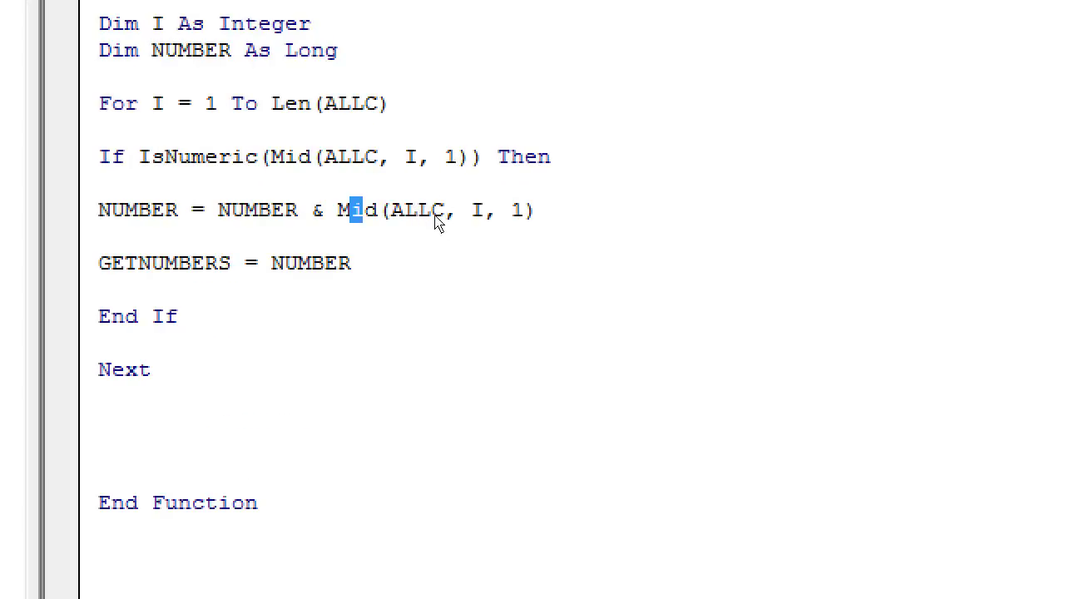
left_click_drag(350, 210, 497, 215)
left_click_drag(241, 210, 438, 221)
left_click(307, 210)
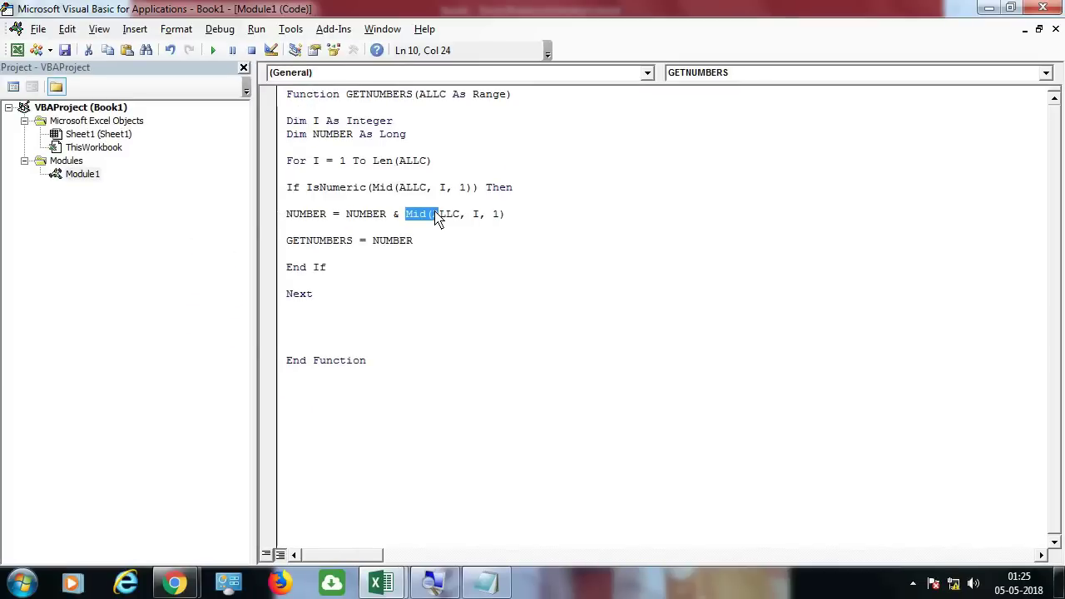
key("alt+Tab")
Step: Try A2, AA2 and finally AA32 in cell A2 to test the GETNUMBERS result in B2
left_click(254, 268)
type("A")
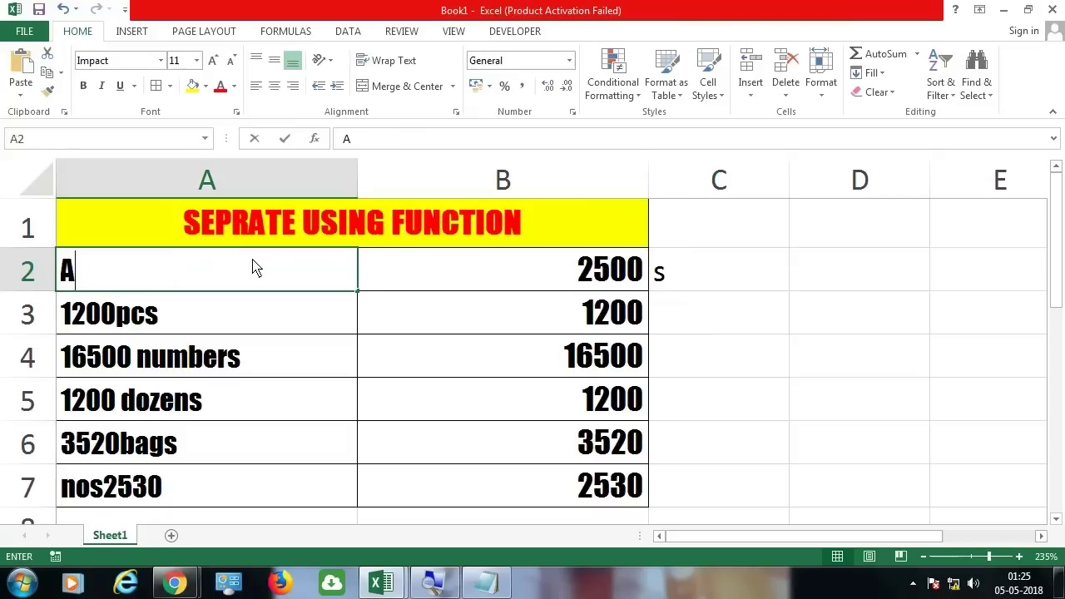
type("2")
key("Return")
left_click(254, 268)
type("AA2")
key("Return")
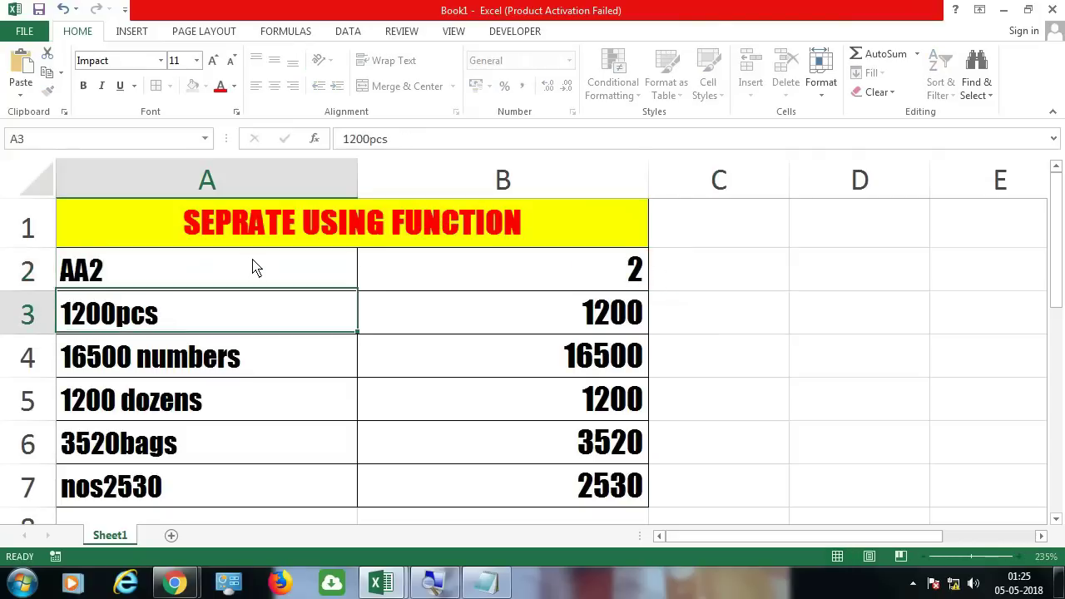
left_click(254, 268)
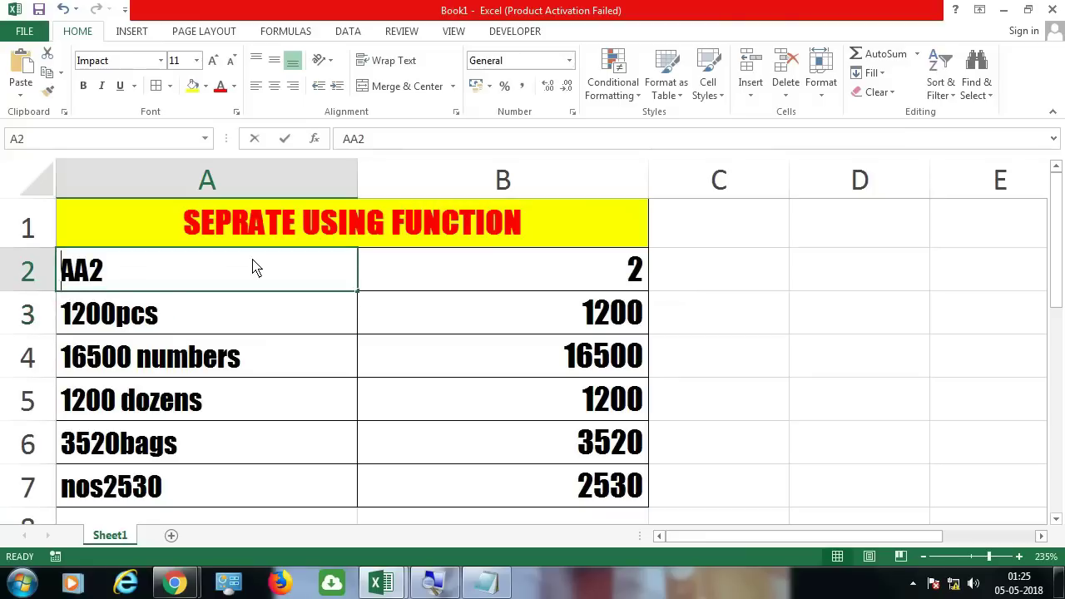
type("AA32")
key("Return")
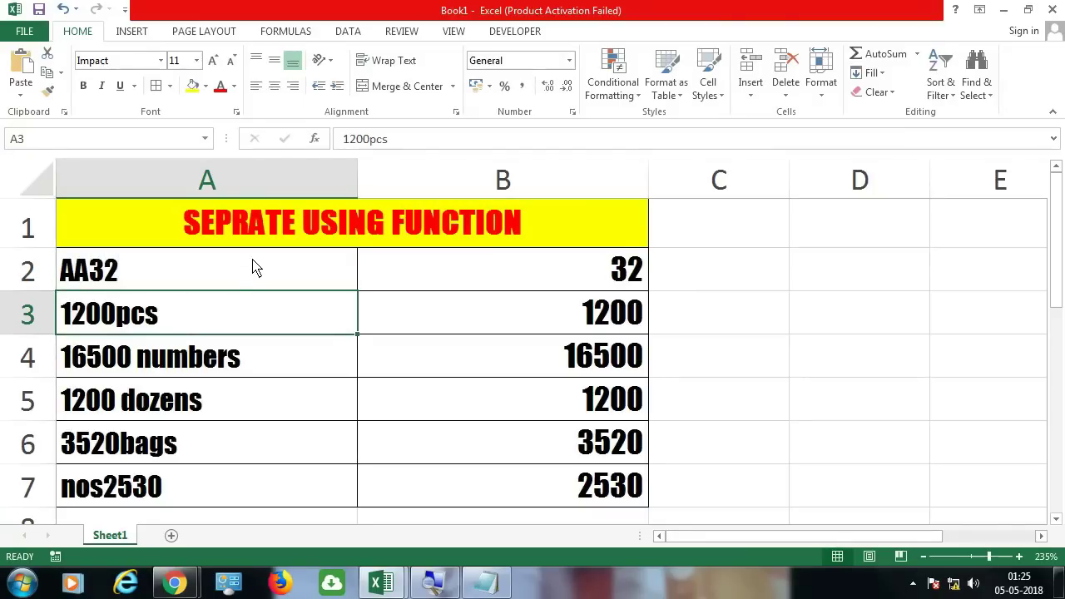
left_click(223, 278)
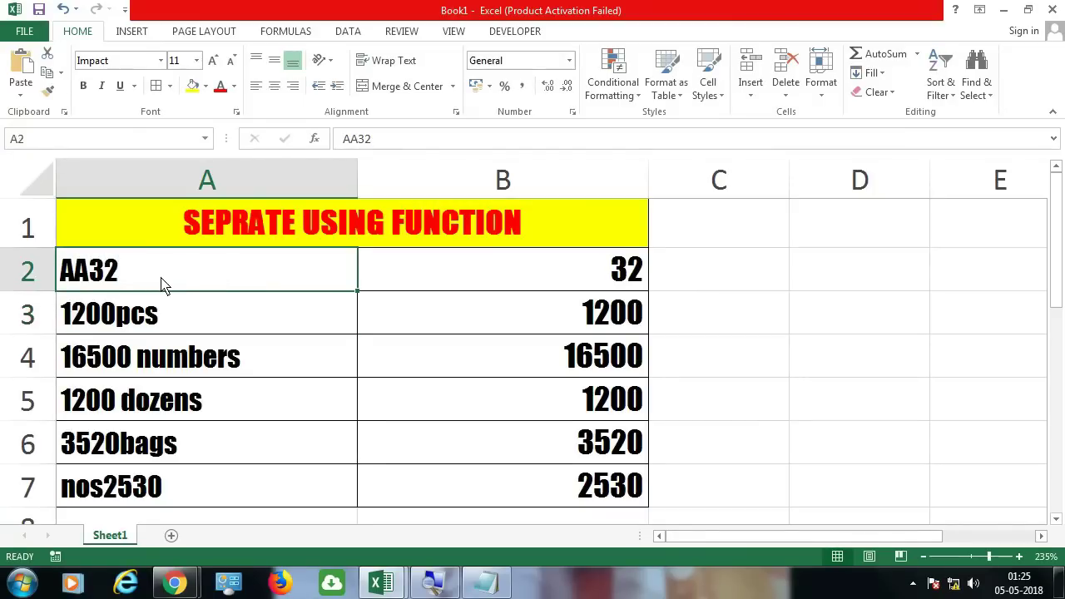
key("alt+F11")
left_click(343, 297)
Step: Open Save As for Book1 and choose the Excel Macro-Enabled Workbook file type
key("F12")
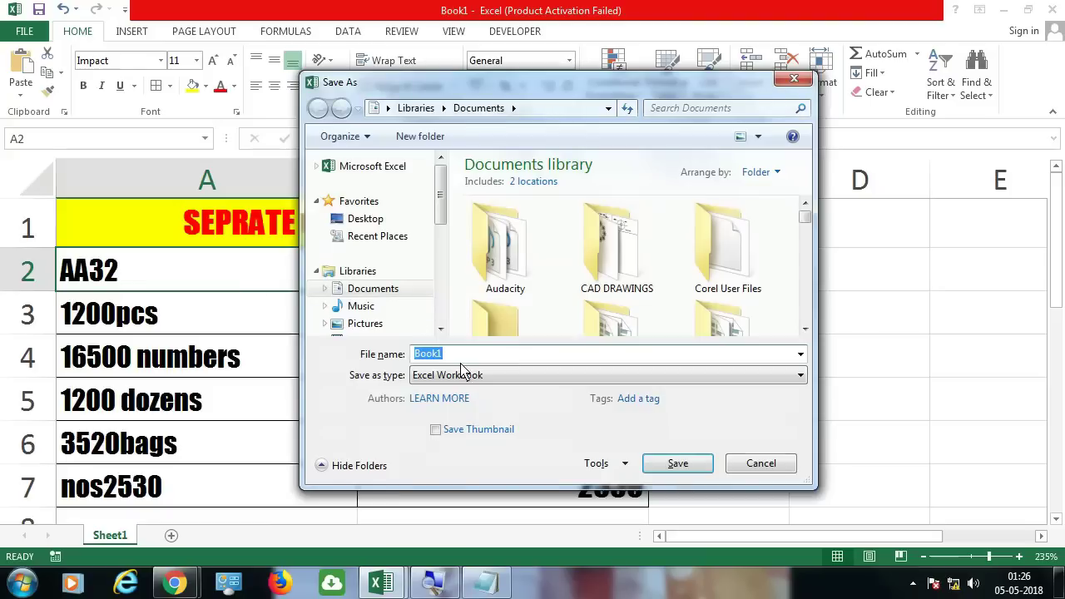
left_click(466, 375)
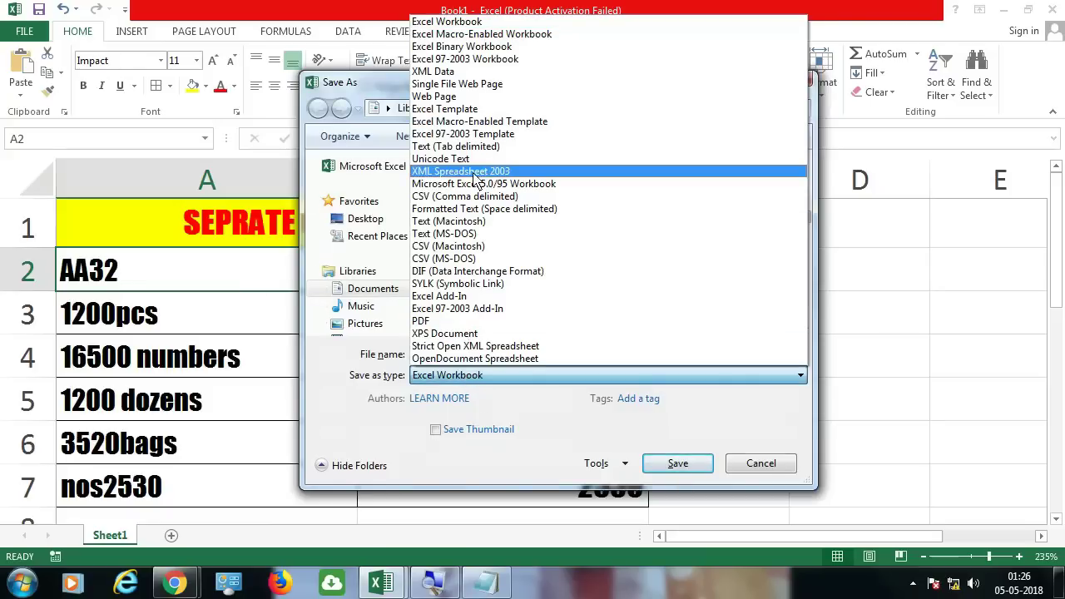
left_click(500, 35)
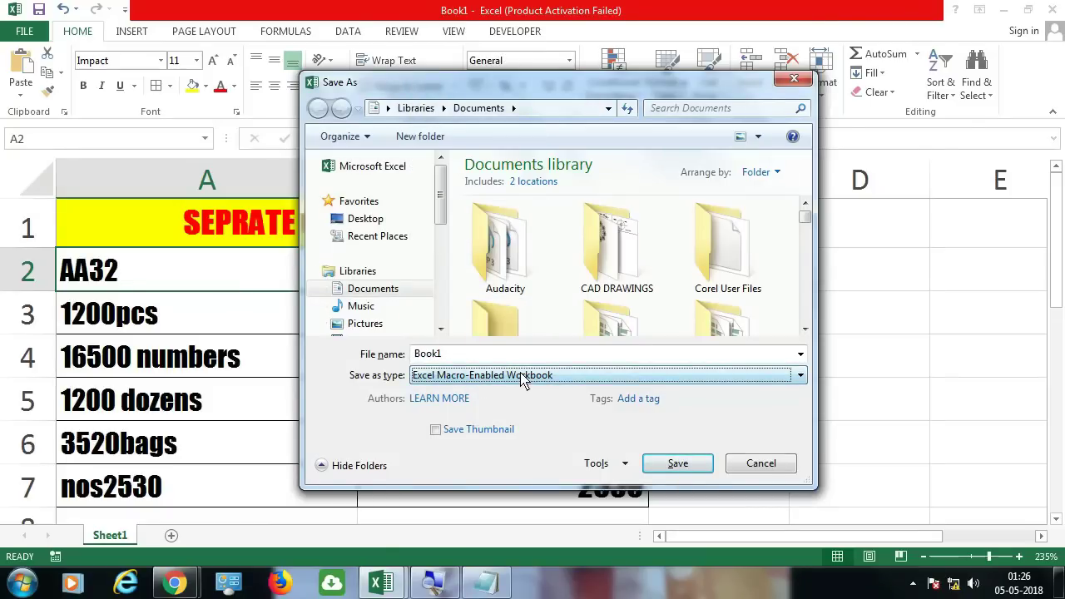